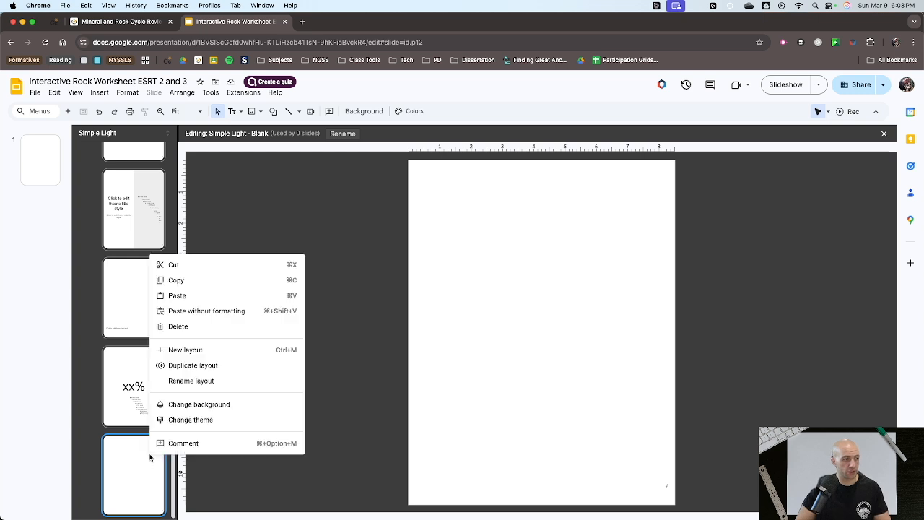
- Duplicate the Blank layout in the theme four times, each time copying the newest copy
click(193, 370)
right_click(149, 447)
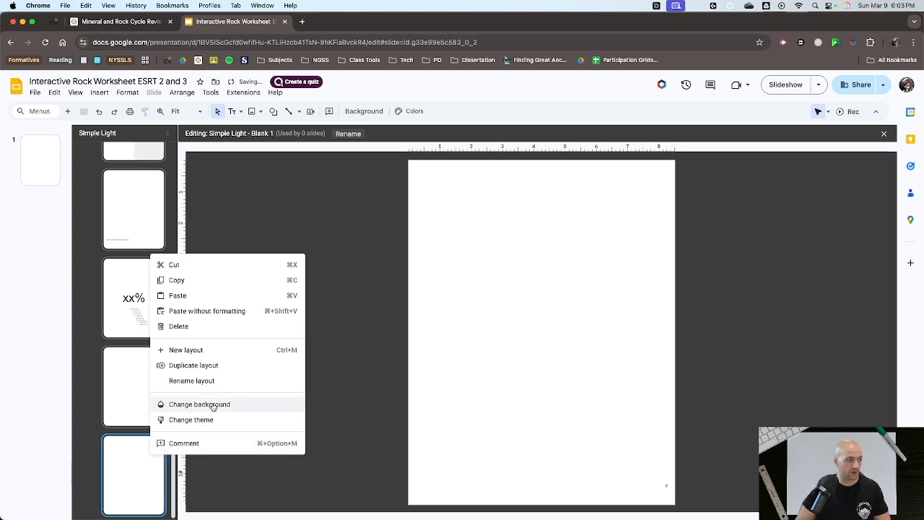
click(216, 371)
right_click(149, 466)
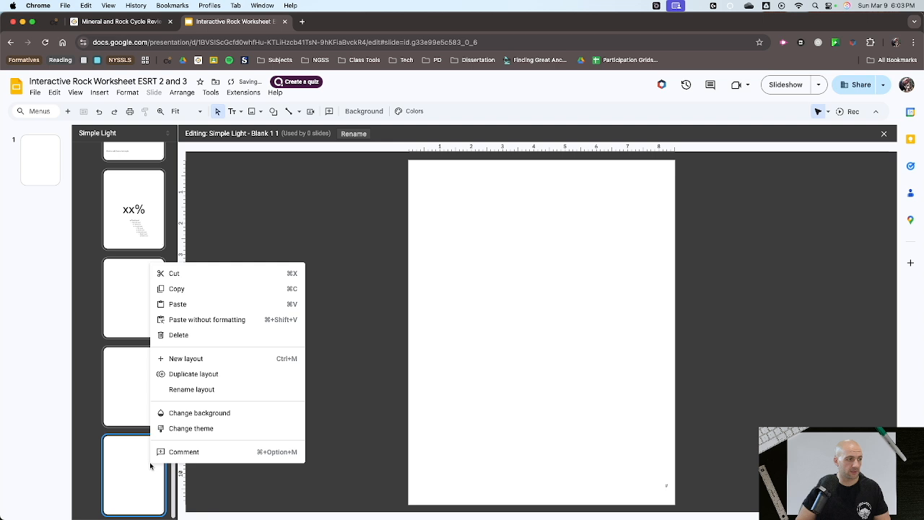
click(216, 375)
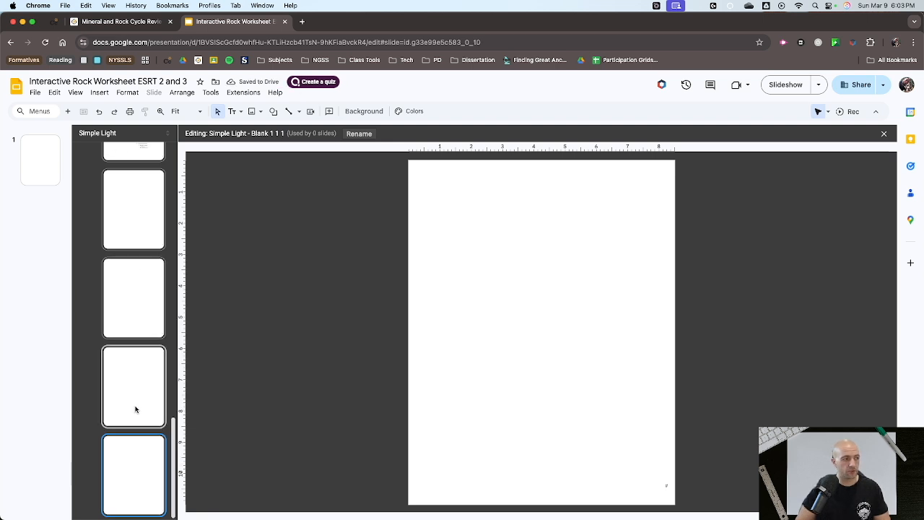
right_click(121, 454)
click(195, 361)
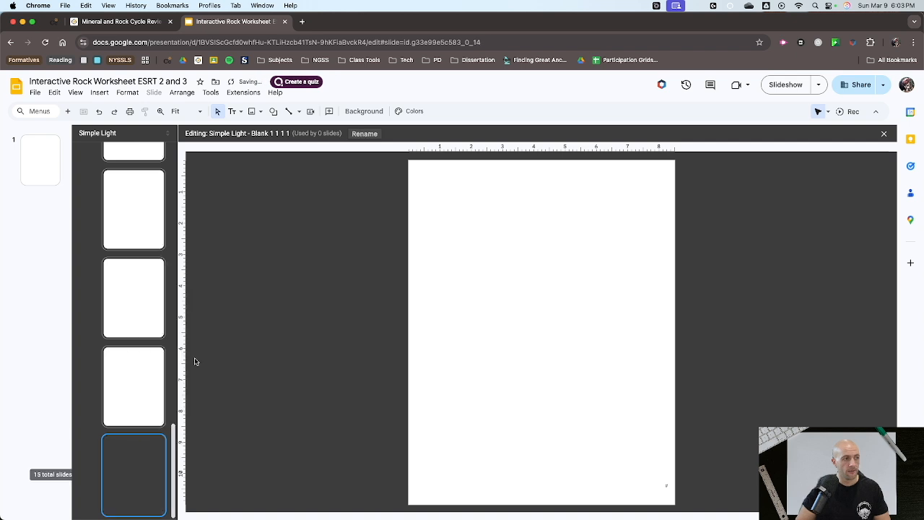
- Rename the original Blank layout as "Slide 1"
scroll(122, 268, up, 2)
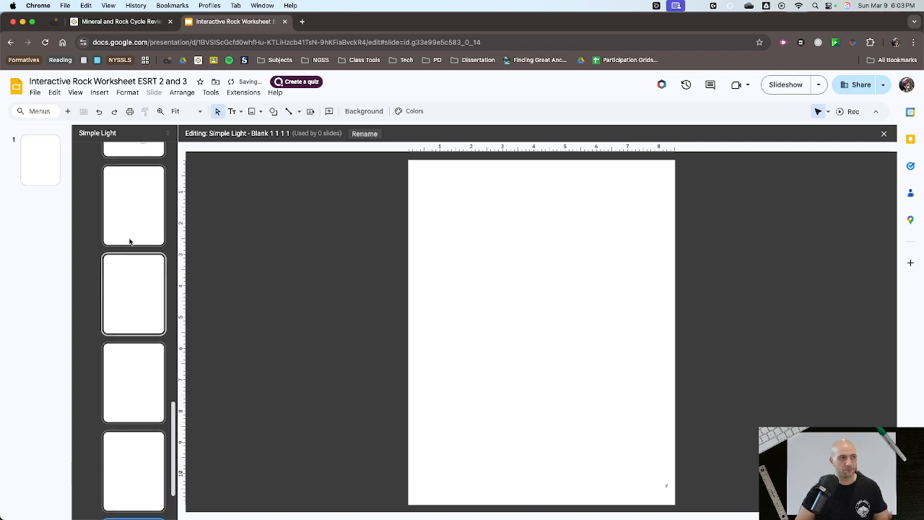
click(130, 214)
click(343, 134)
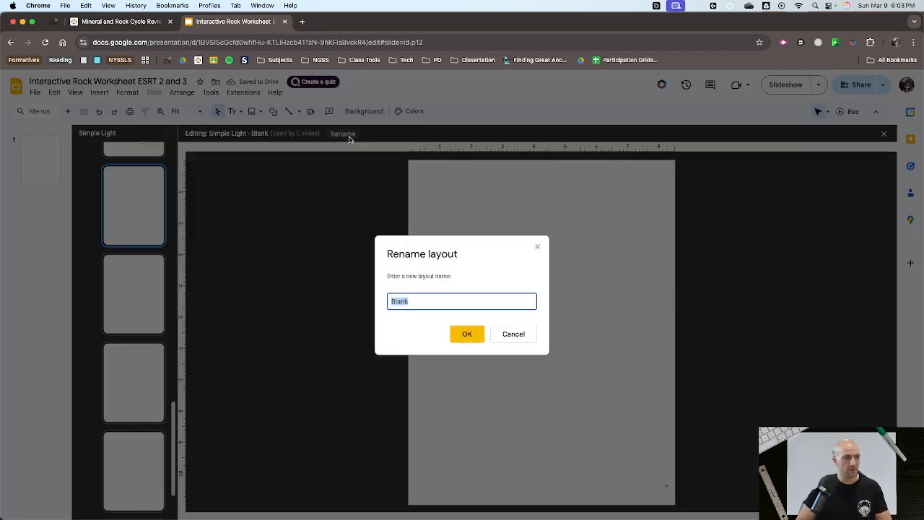
text(Slide 21)
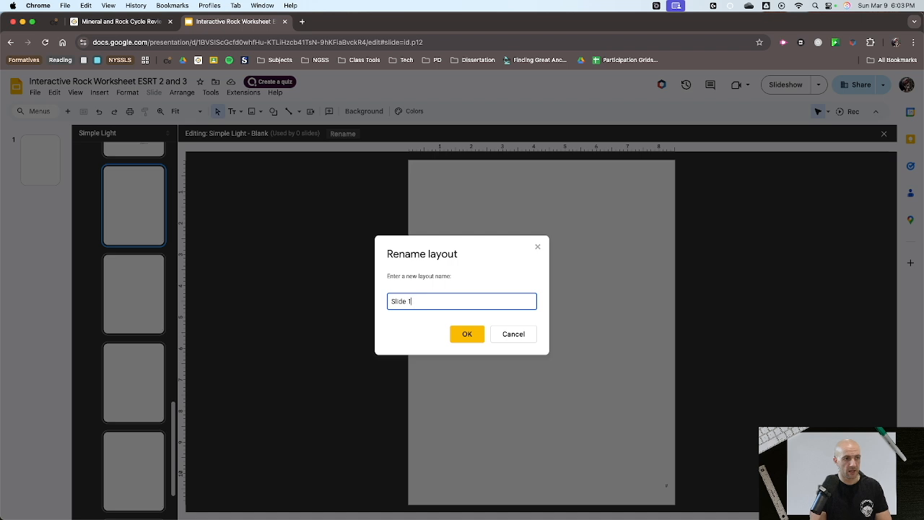
key(Return)
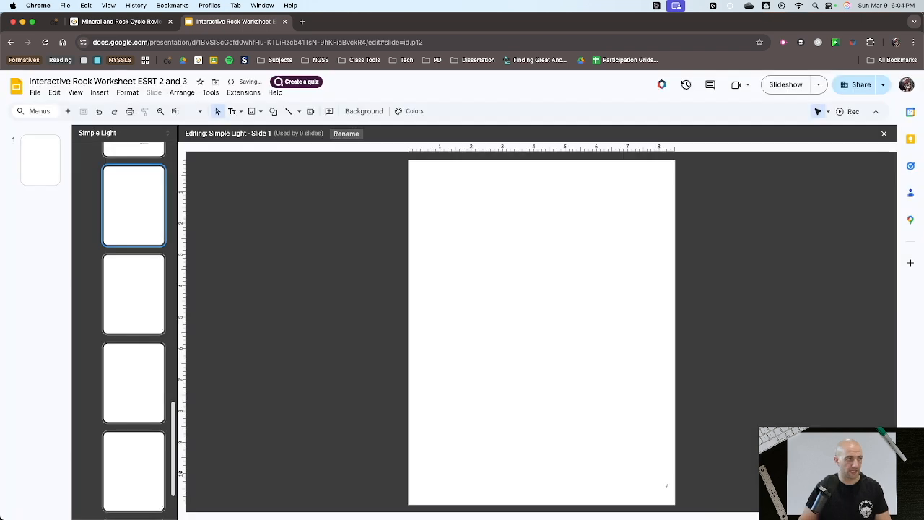
- Rename the first duplicated layout as "Slide 2" and reselect the Slide 1 layout
click(129, 283)
click(343, 135)
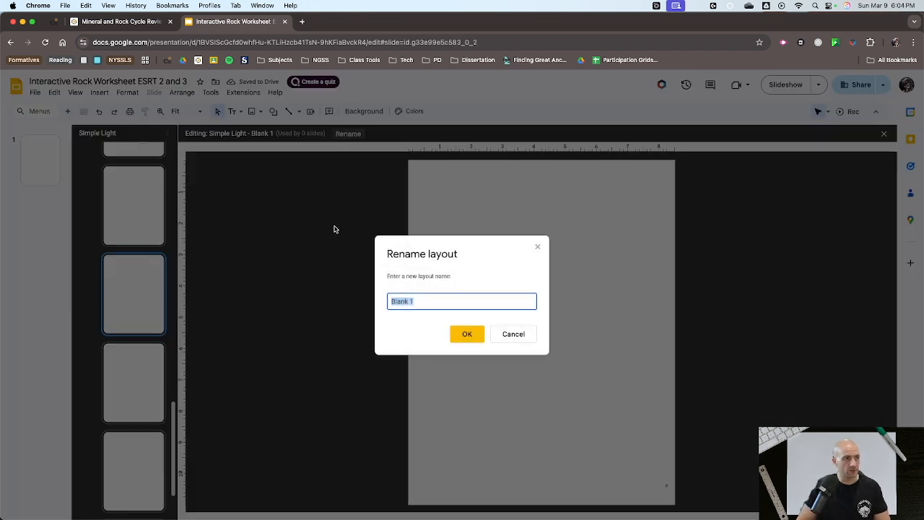
text(Slide 2)
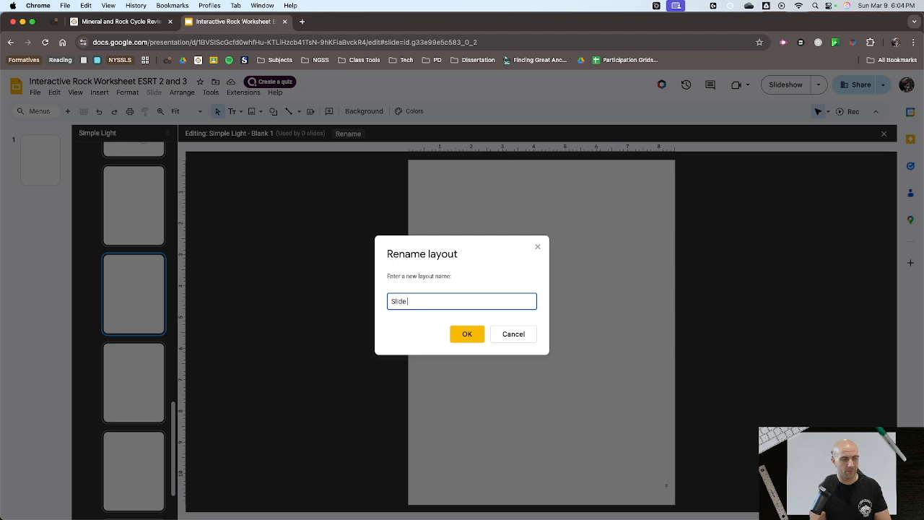
key(Return)
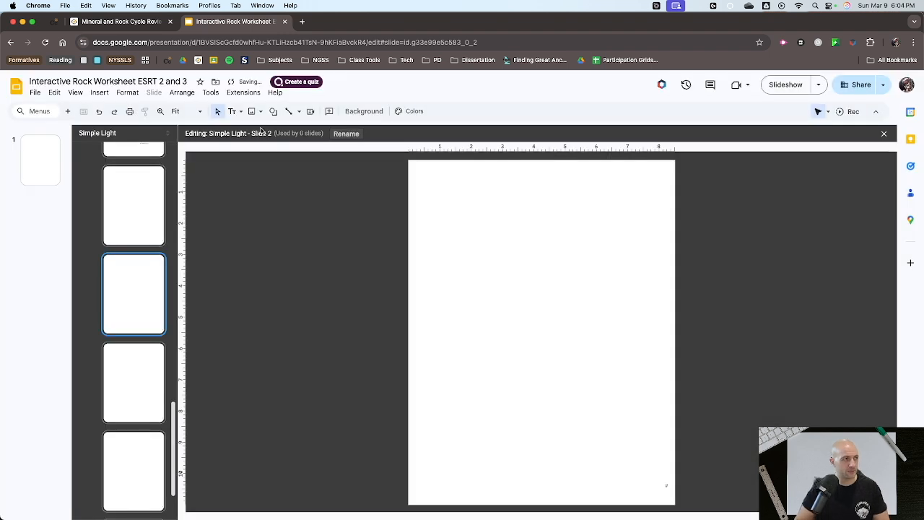
click(155, 196)
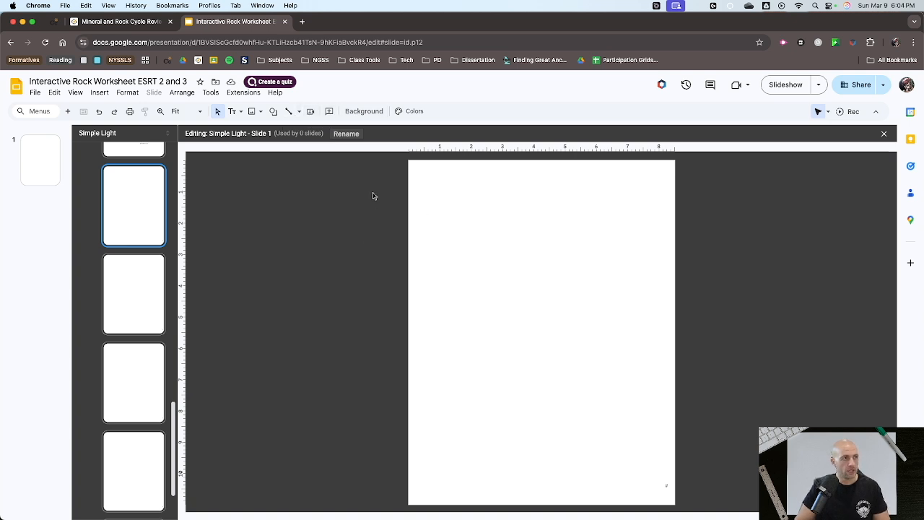
click(240, 112)
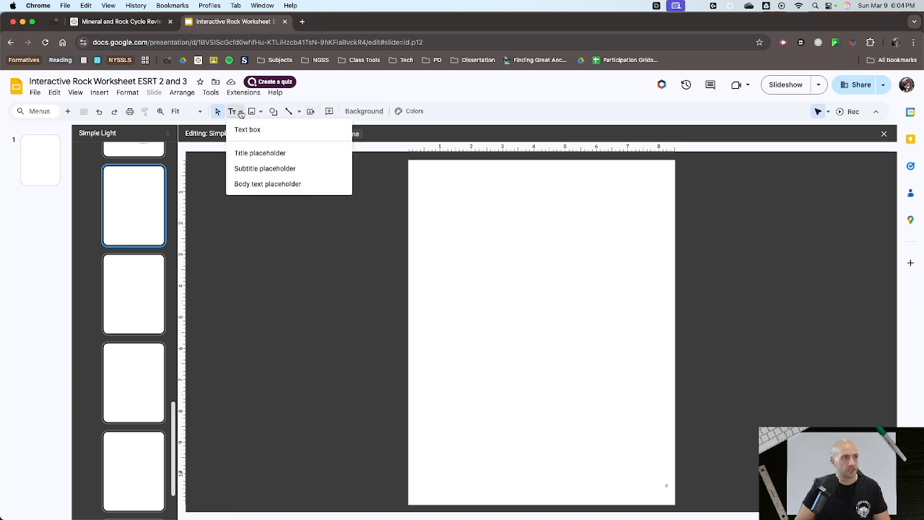
click(285, 149)
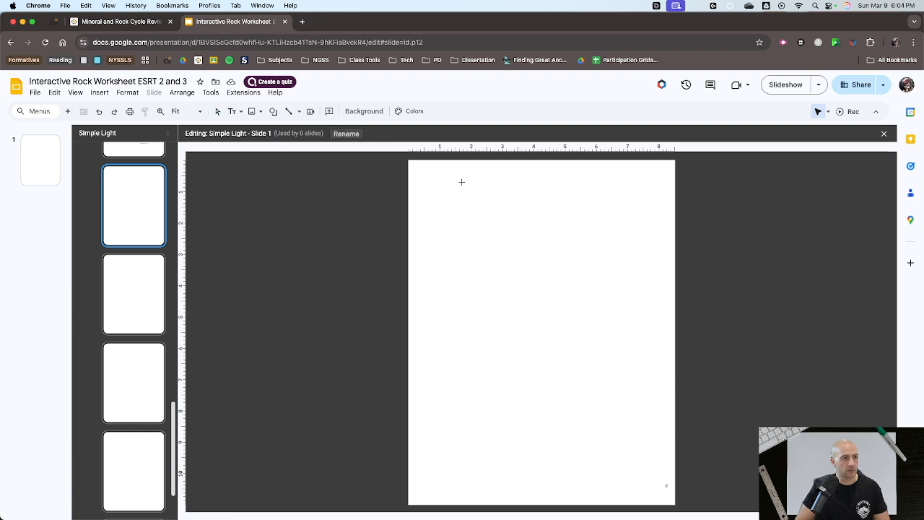
drag(443, 171, 652, 206)
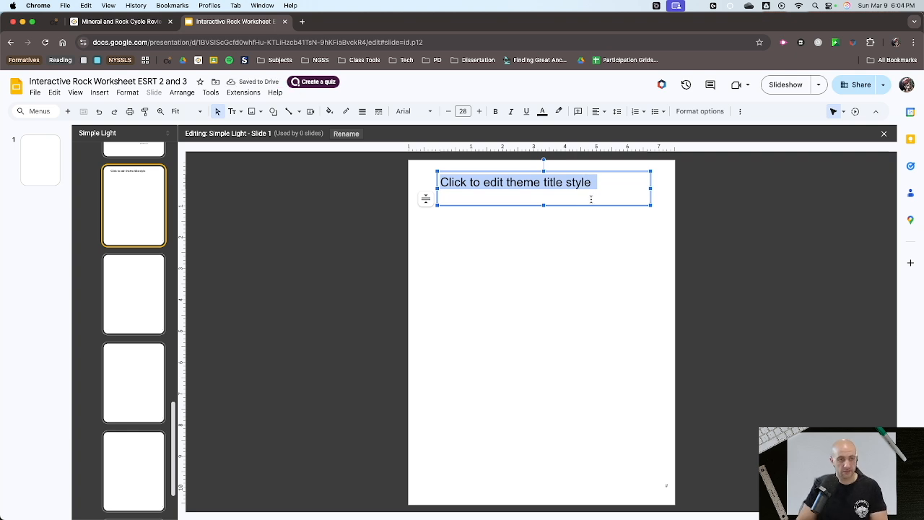
key(Escape)
key(Delete)
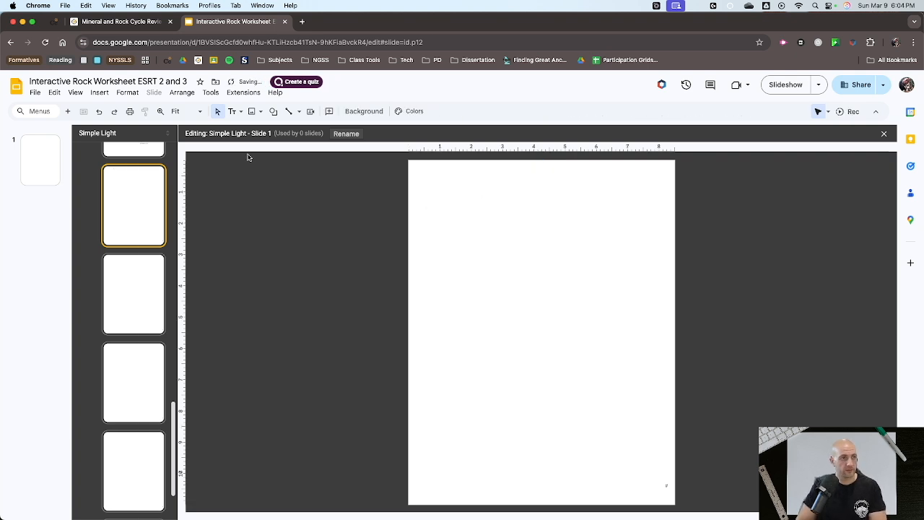
- Add a text box across the top of the Slide 1 layout reading "Using rocks to your ESRT 2 and 3 Practice"
click(231, 113)
click(281, 134)
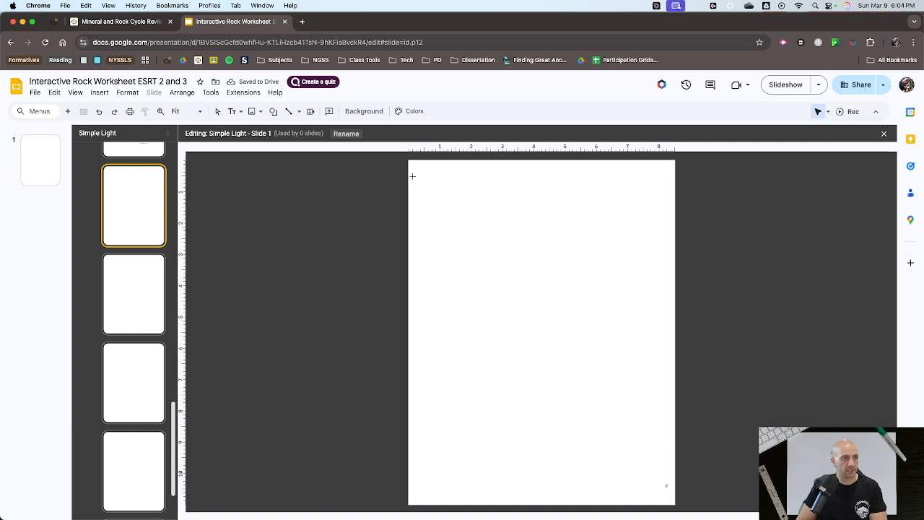
drag(415, 166, 659, 197)
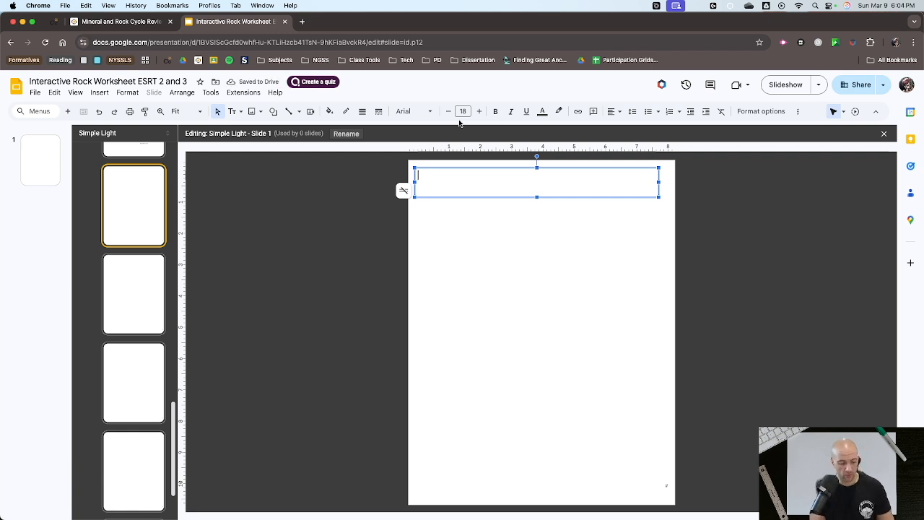
text(Ma)
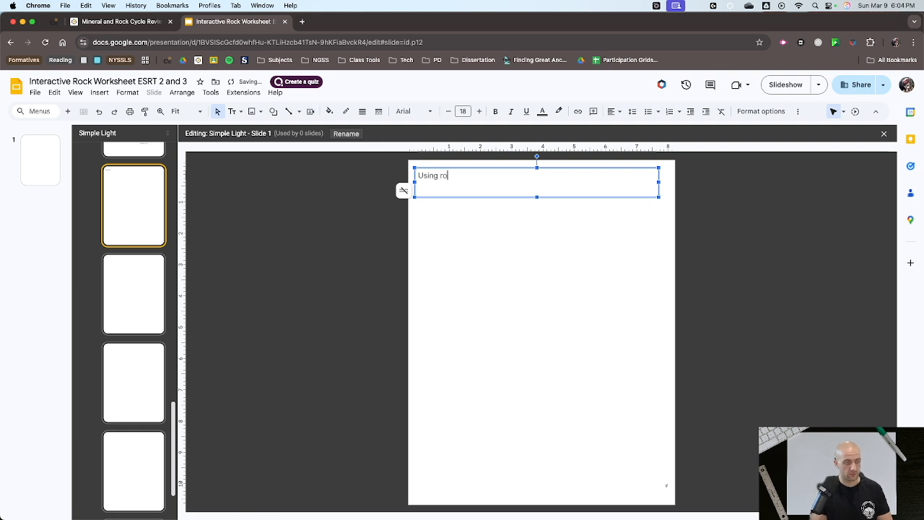
text(our )
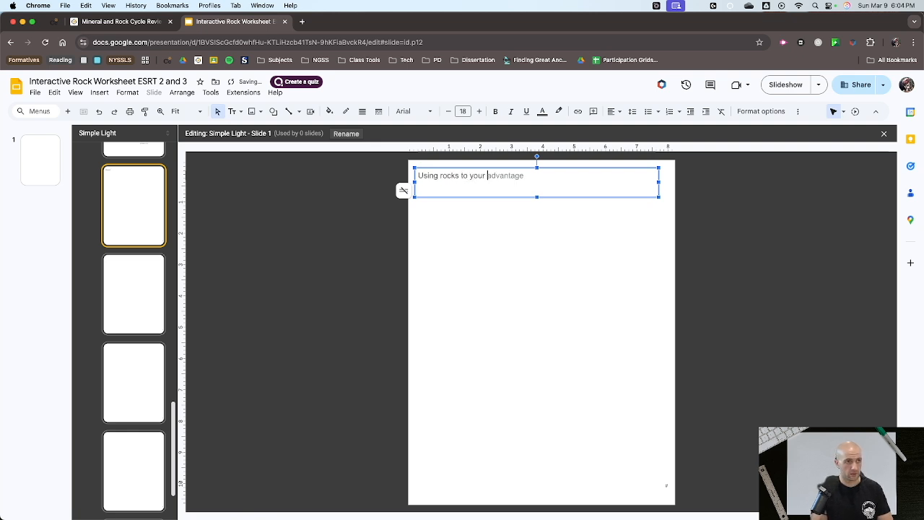
text(ESRT 2 and 3 Practice)
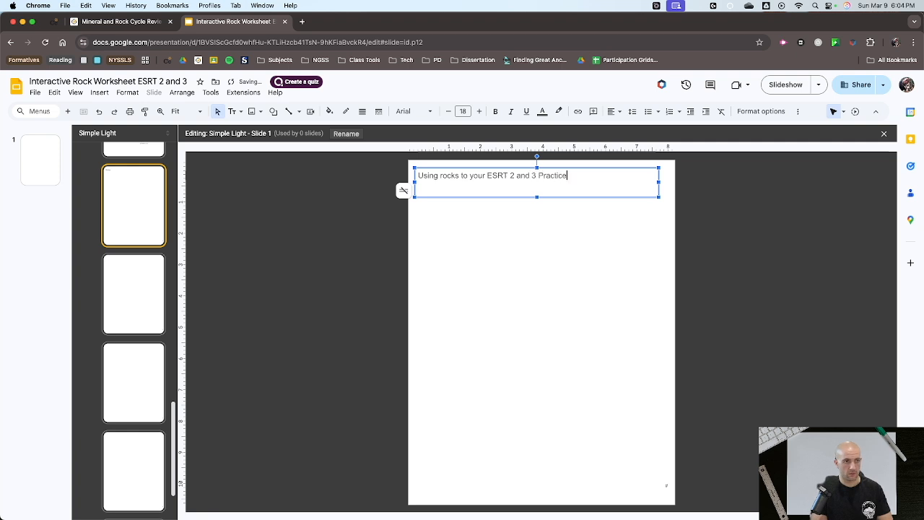
- Center the title text and increase its font size to 26
key(super+a)
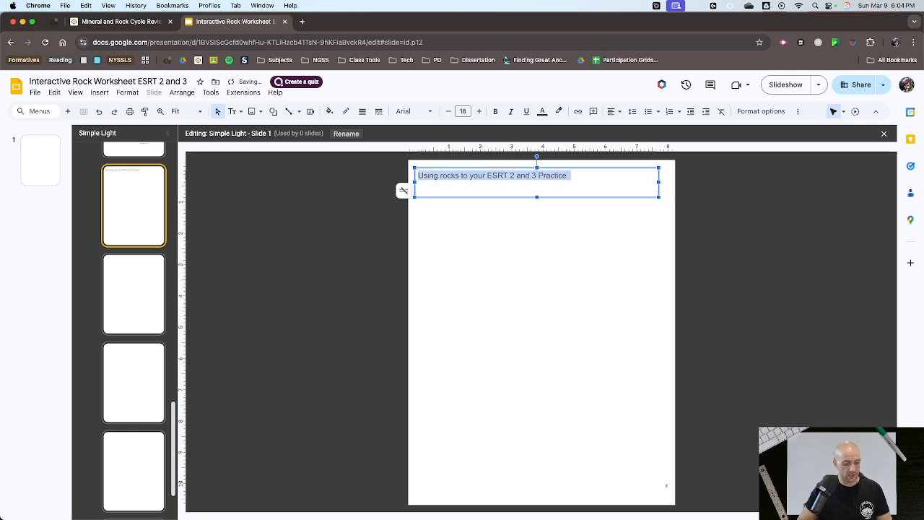
key(super+shift+e)
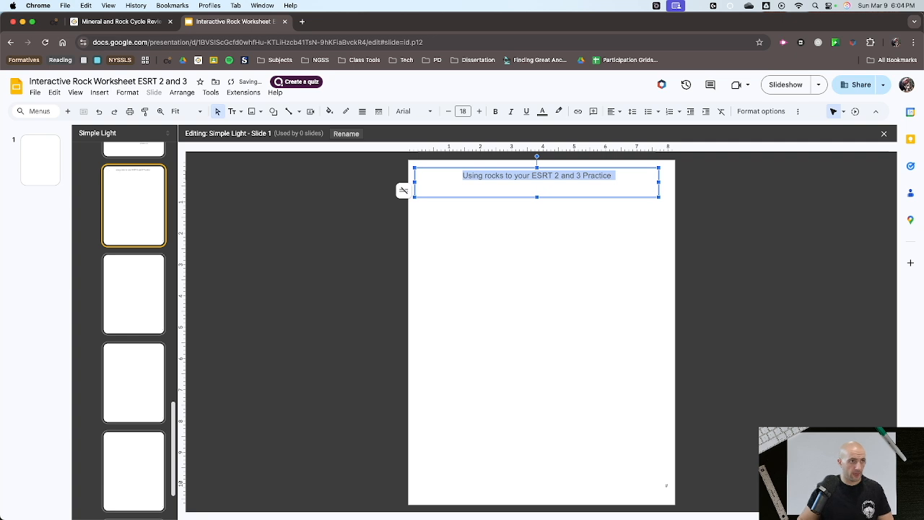
key(super+shift+period)
key(super+shift+period)
key(super+shift+period)
key(super+shift+period)
key(super+shift+period)
key(super+shift+period)
key(super+shift+period)
key(super+shift+period)
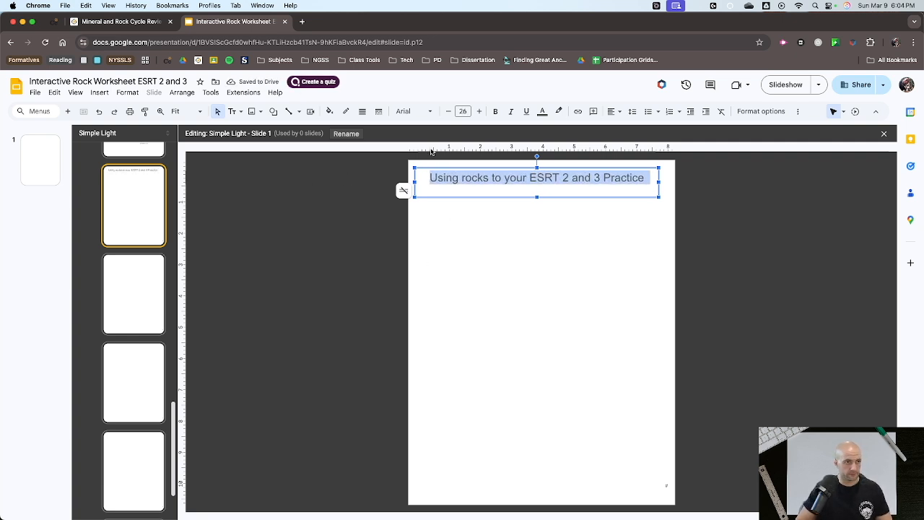
- Remove "rocks to" from the title and capitalize "Your" so it reads "Using Your ESRT 2 and 3 Practice"
click(465, 178)
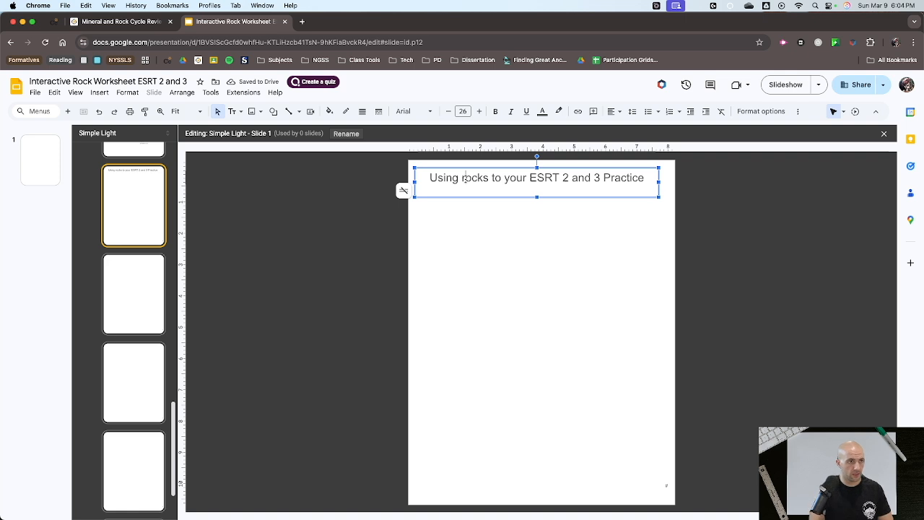
key(Right)
key(Right)
key(Right)
key(Right)
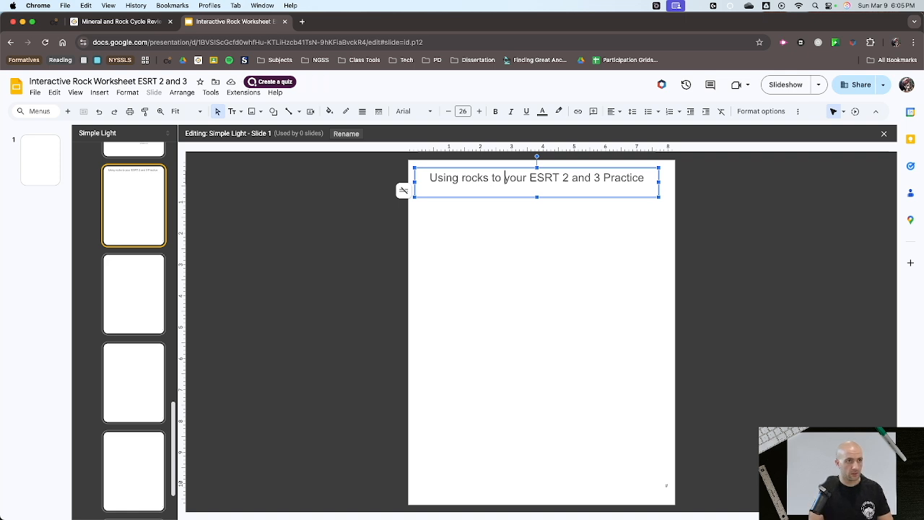
key(BackSpace)
key(BackSpace)
key(BackSpace)
key(BackSpace)
key(BackSpace)
key(BackSpace)
key(BackSpace)
key(BackSpace)
key(BackSpace)
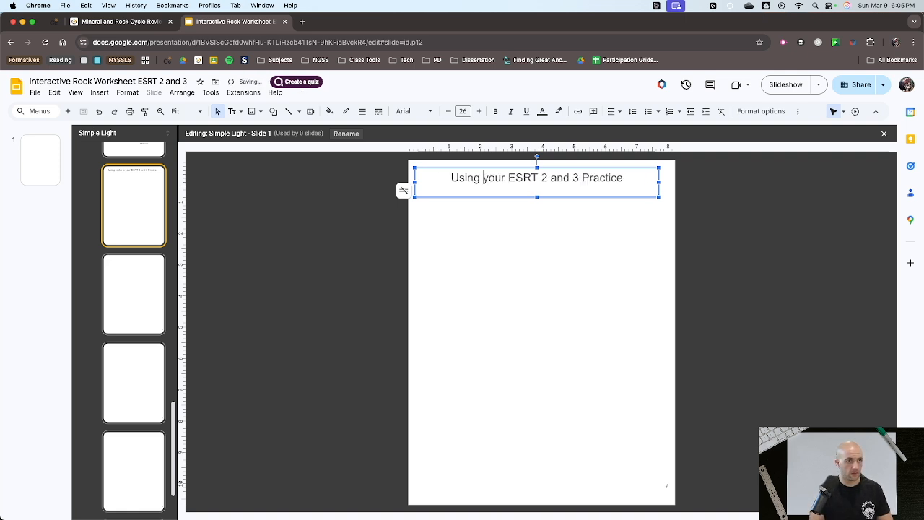
key(Delete)
text(Y)
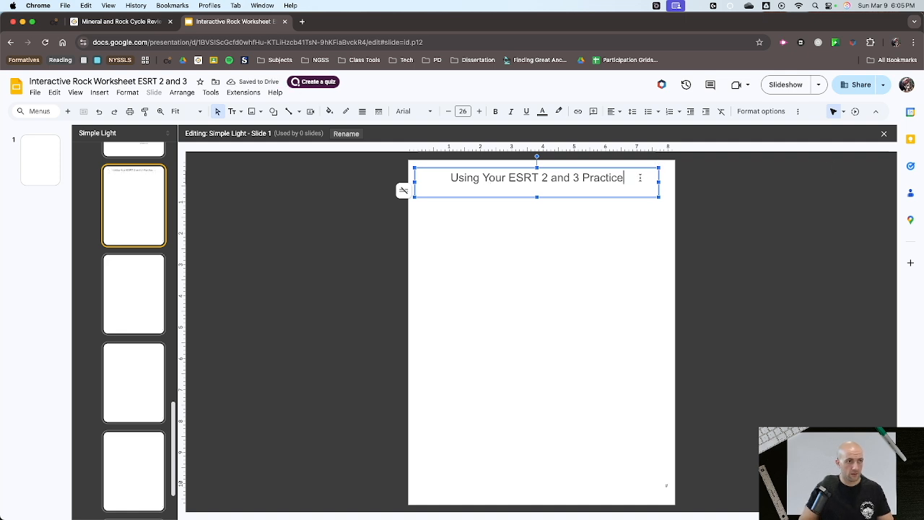
- Append "(Rock Edition)" to the title, then fit it on one line by adjusting the box's side edges and setting the font size to 25
text( ()
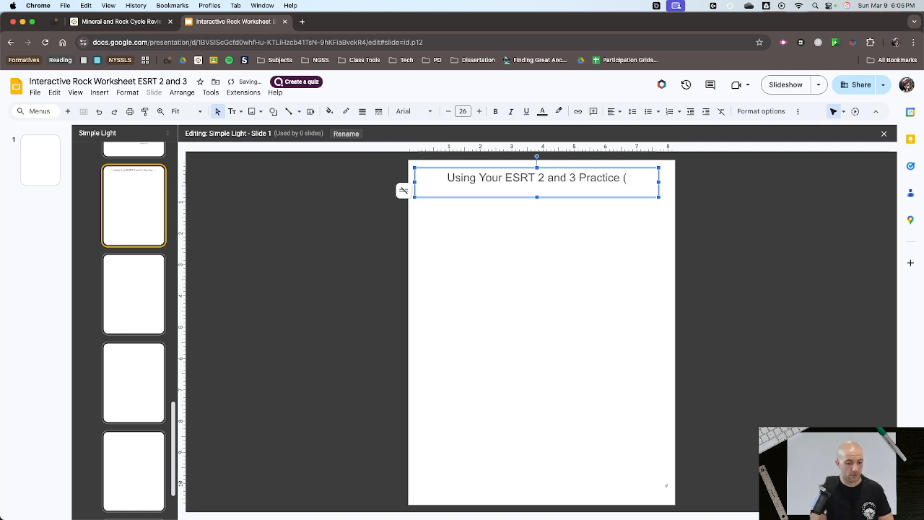
text(Rock Editio)
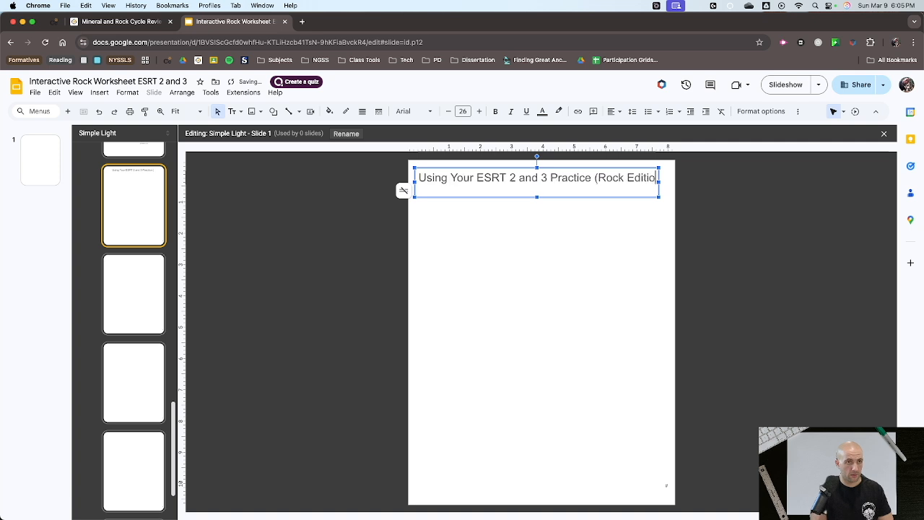
text(n))
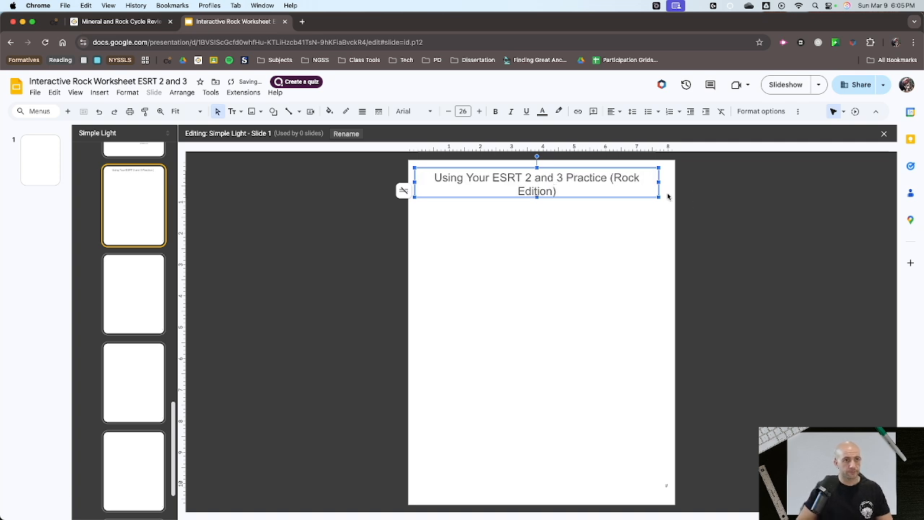
drag(659, 183, 665, 184)
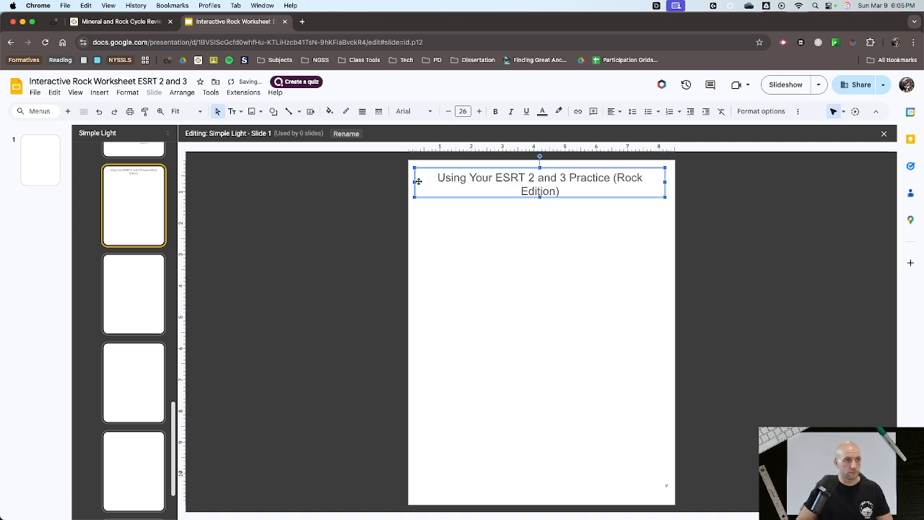
mouse_move(413, 182)
mouse_down()
mouse_move(406, 182)
mouse_move(418, 182)
mouse_up()
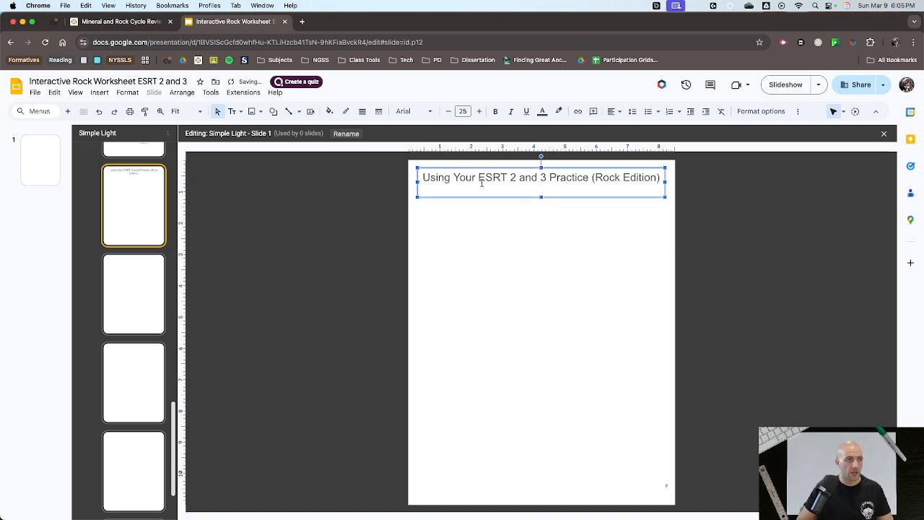
- Set the text color of the whole title line to the theme's black
triple_click(481, 181)
click(542, 112)
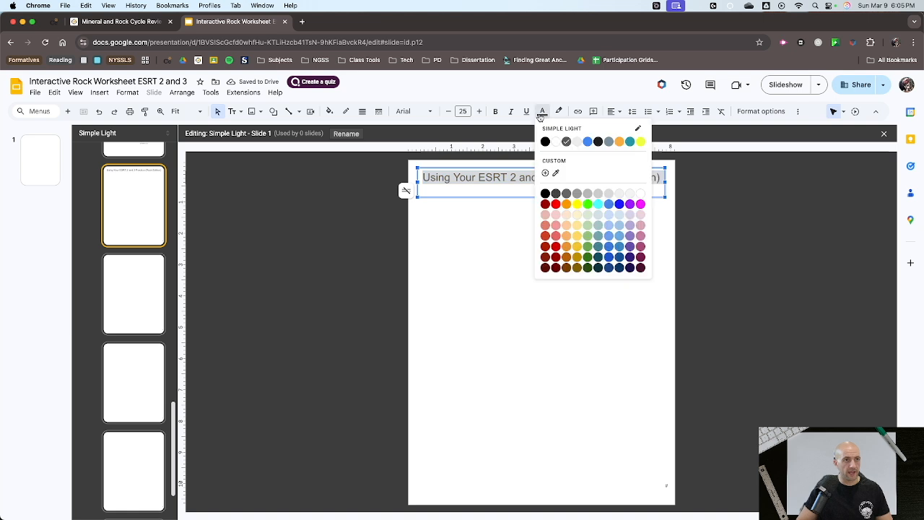
click(544, 142)
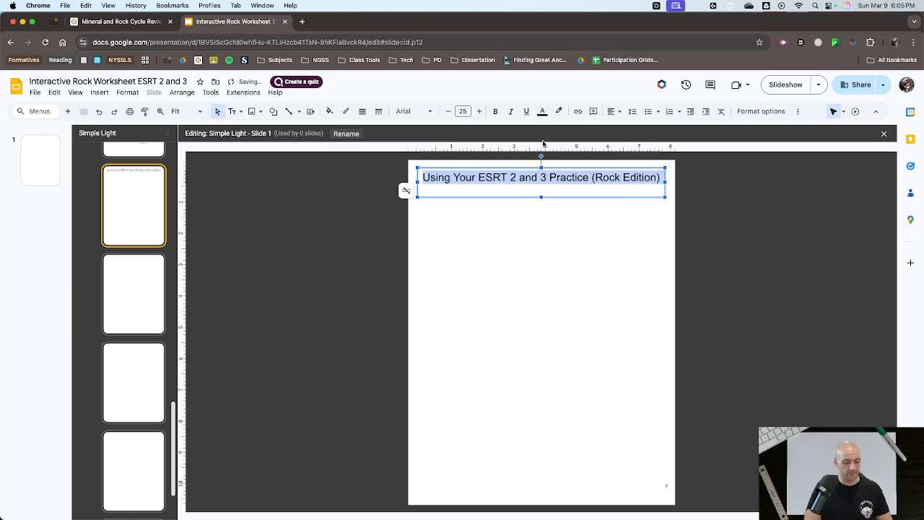
- Make the title bold and underlined, and set its font size to 24 so it fits on one line
key(super+b)
key(super+u)
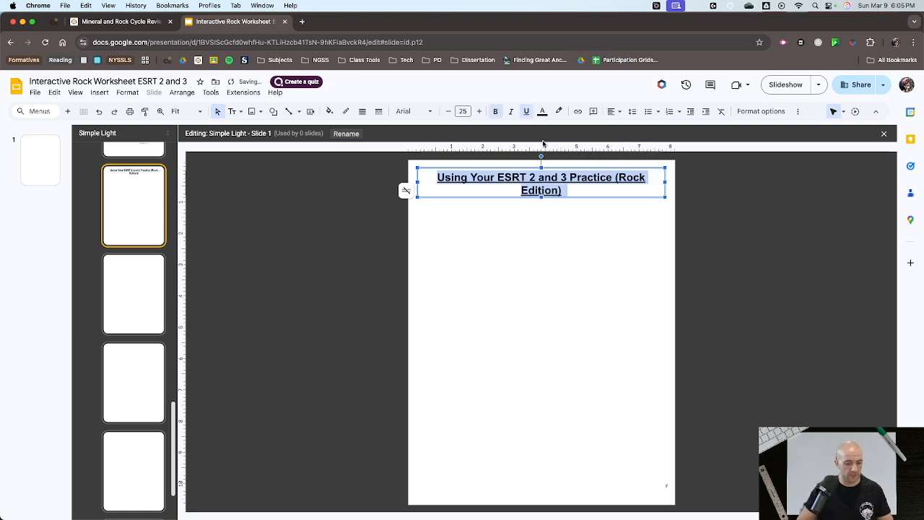
key(super+shift+comma)
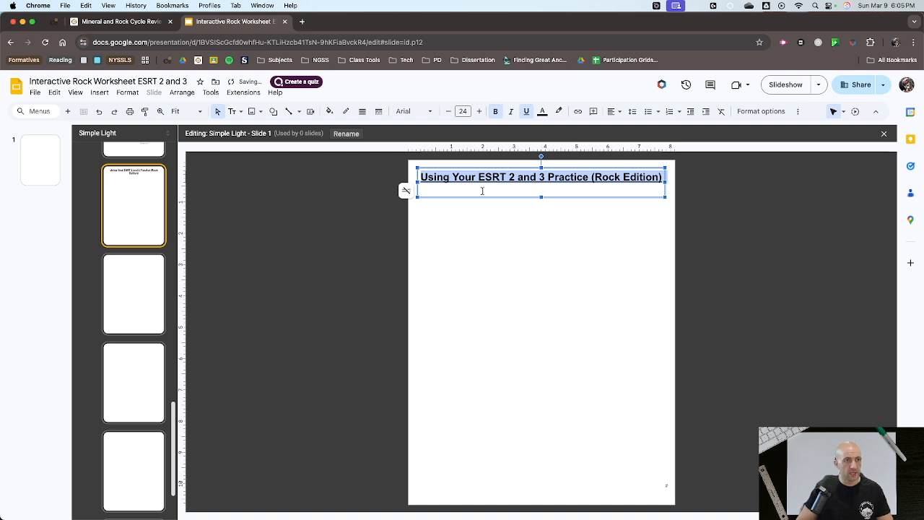
key(Escape)
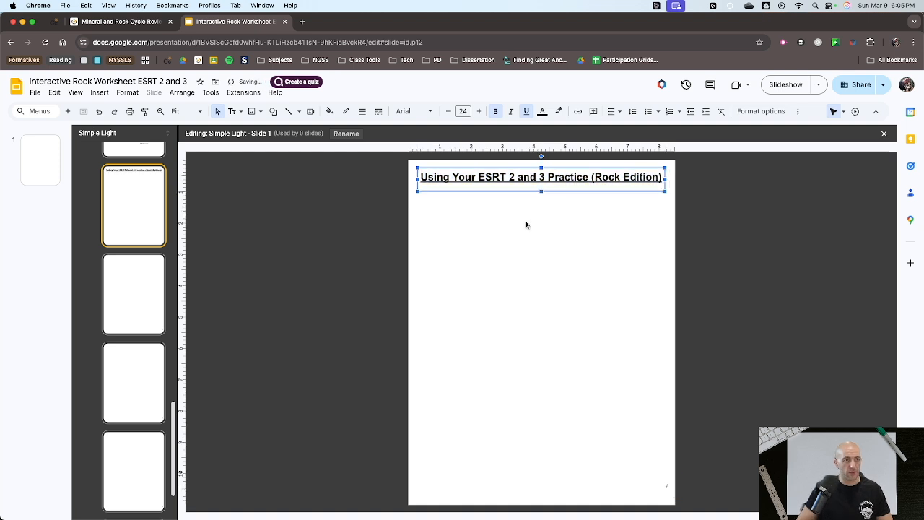
click(514, 239)
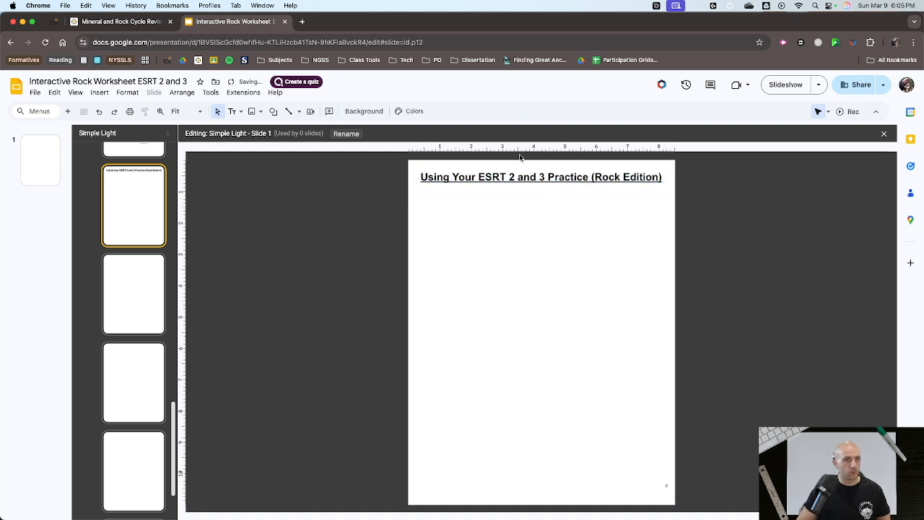
- Leave the theme builder and apply the Slide 1 layout to the first slide
click(884, 133)
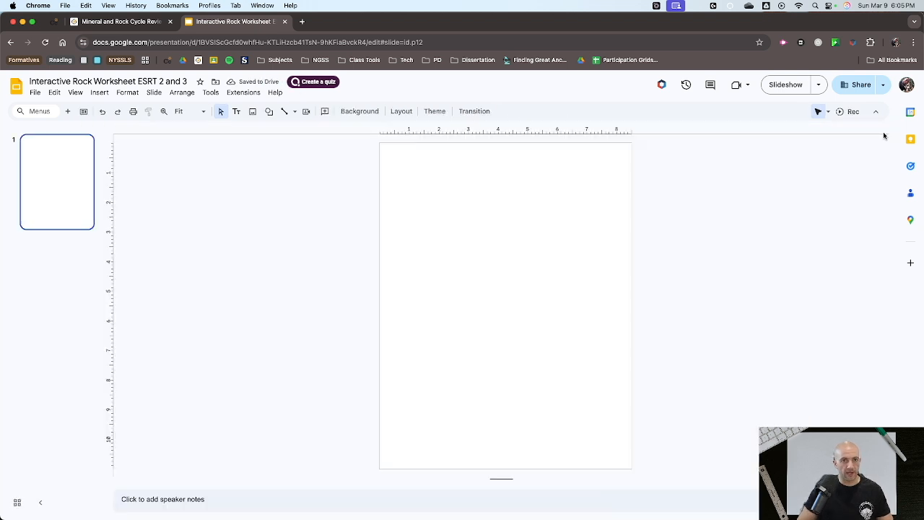
right_click(64, 178)
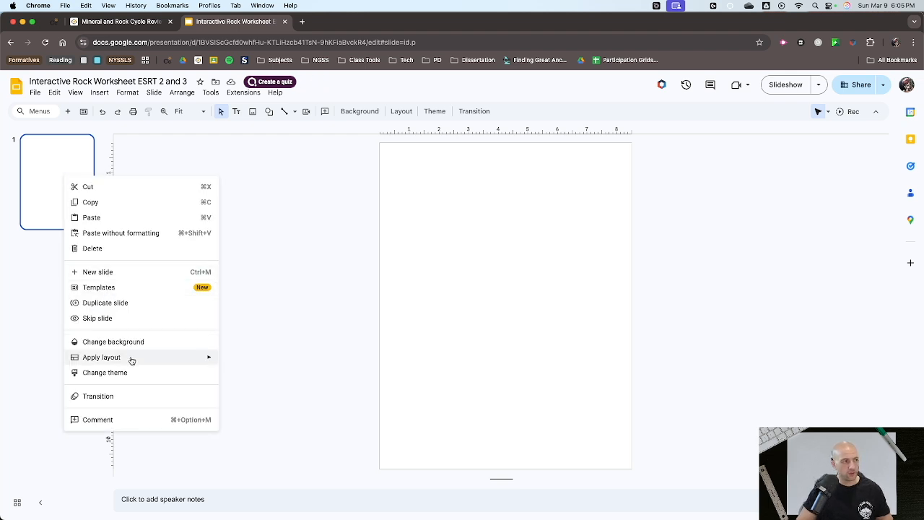
mouse_move(130, 358)
scroll(377, 398, down, 3)
scroll(366, 433, up, 1)
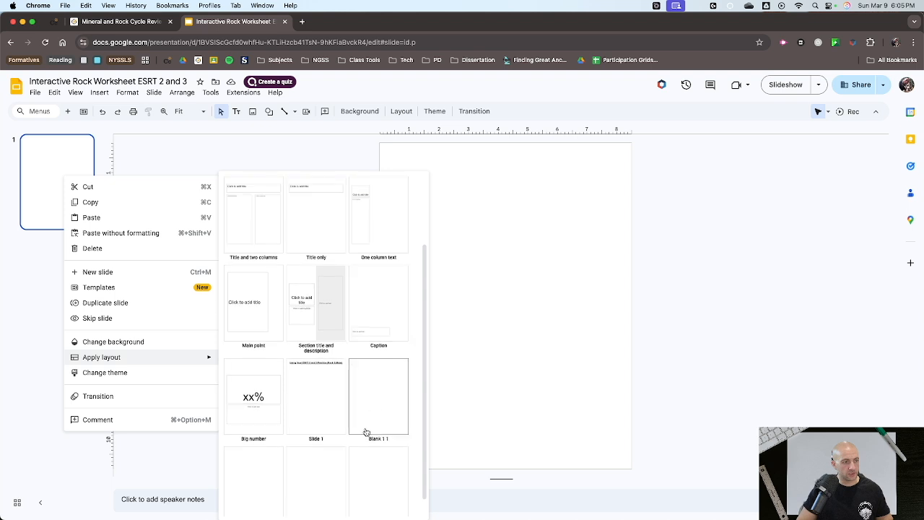
click(318, 410)
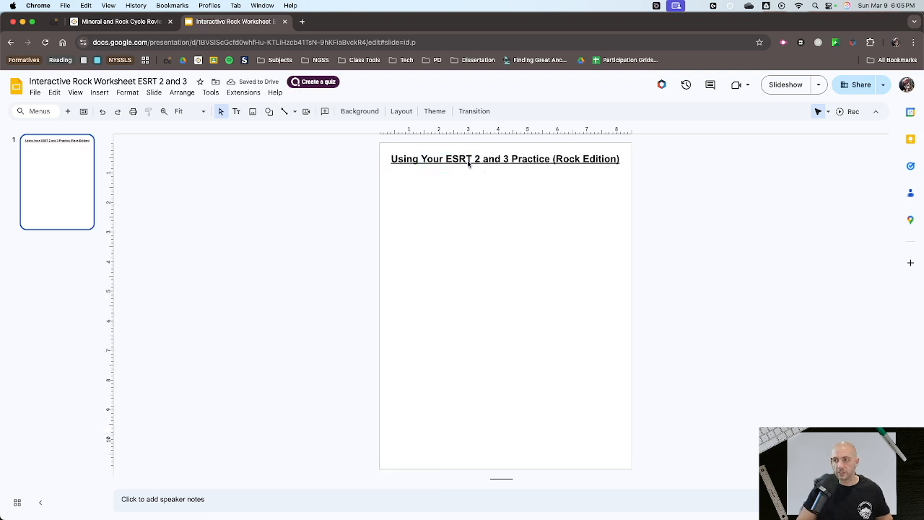
- Reopen the theme builder, search GIFs and stickers for "Rock", and insert the gym GIF of a man in a tank top into the Slide 1 layout
click(55, 93)
mouse_move(75, 92)
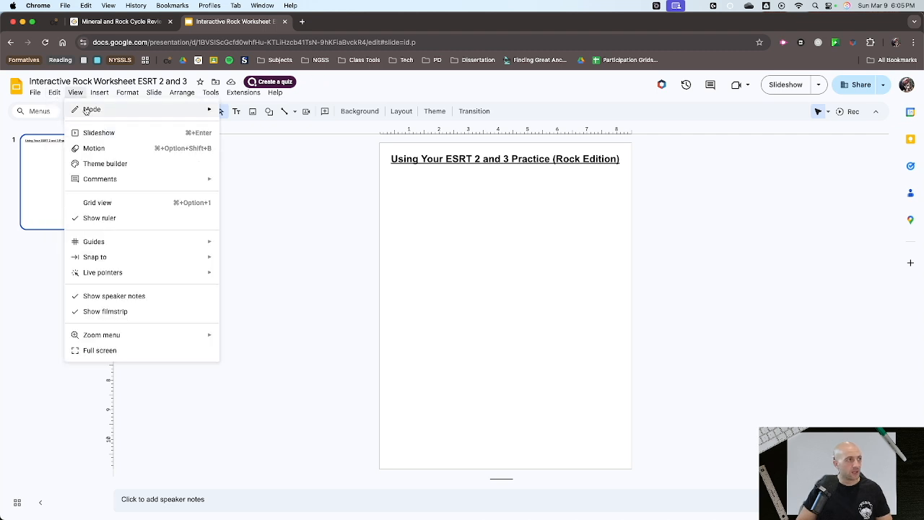
click(115, 166)
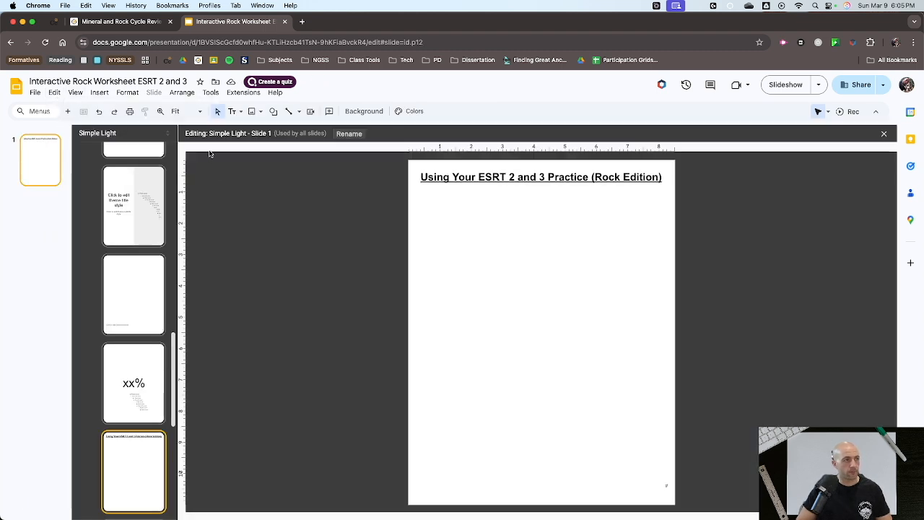
click(252, 114)
mouse_move(320, 129)
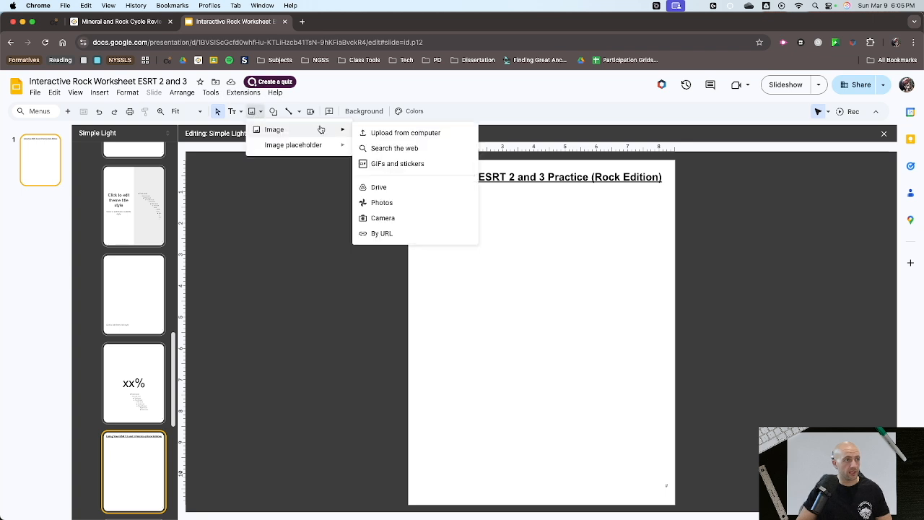
click(421, 163)
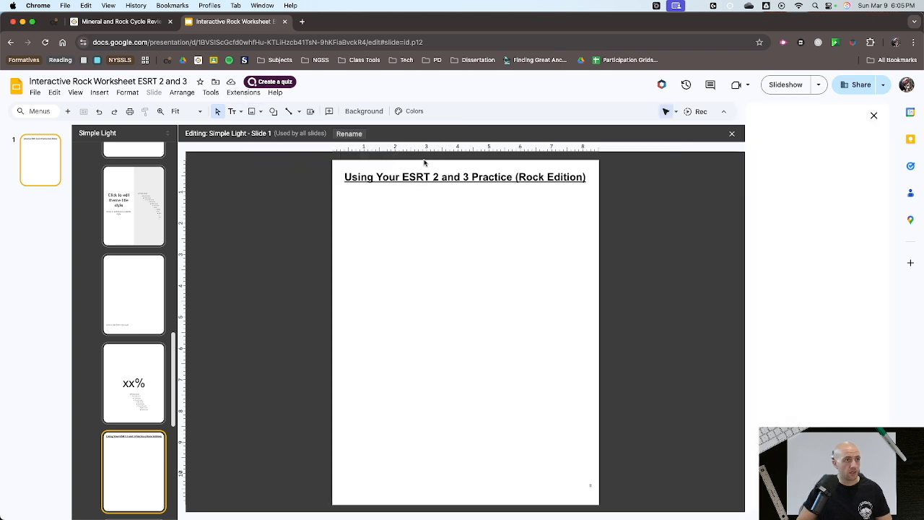
text(R)
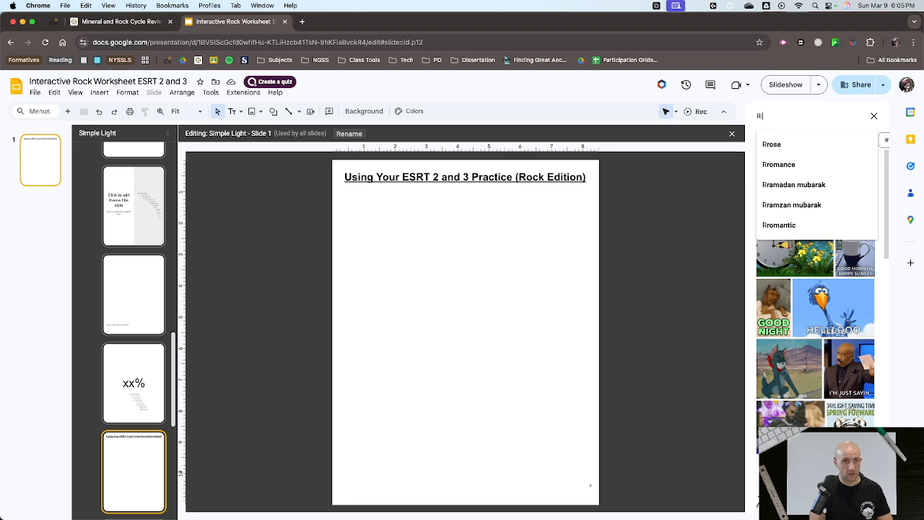
text(ock)
key(Return)
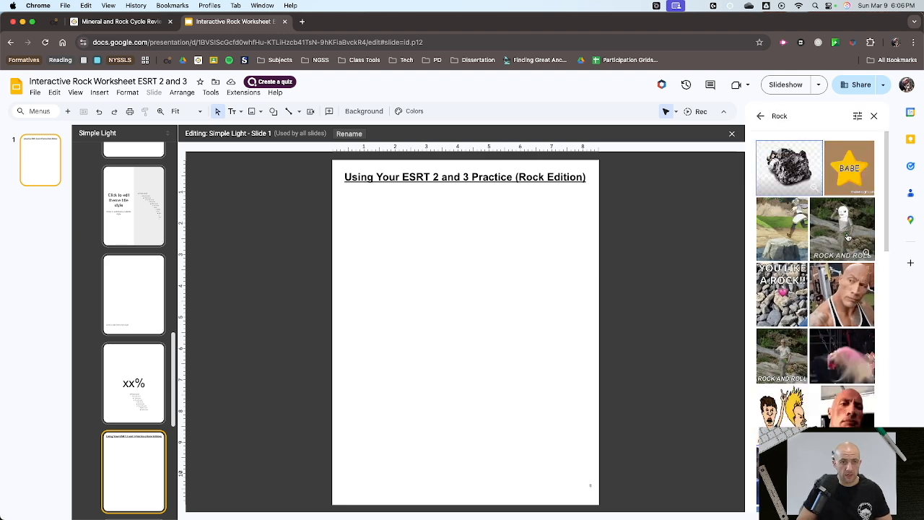
click(841, 303)
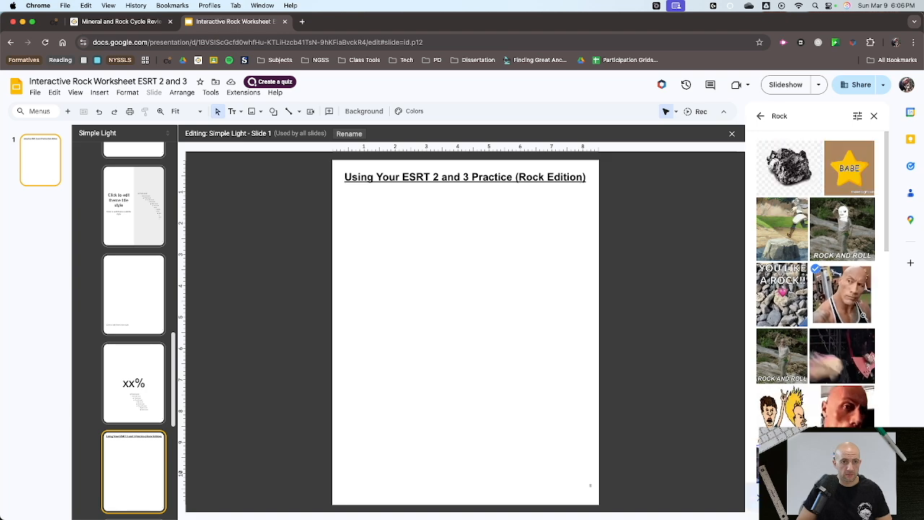
click(857, 497)
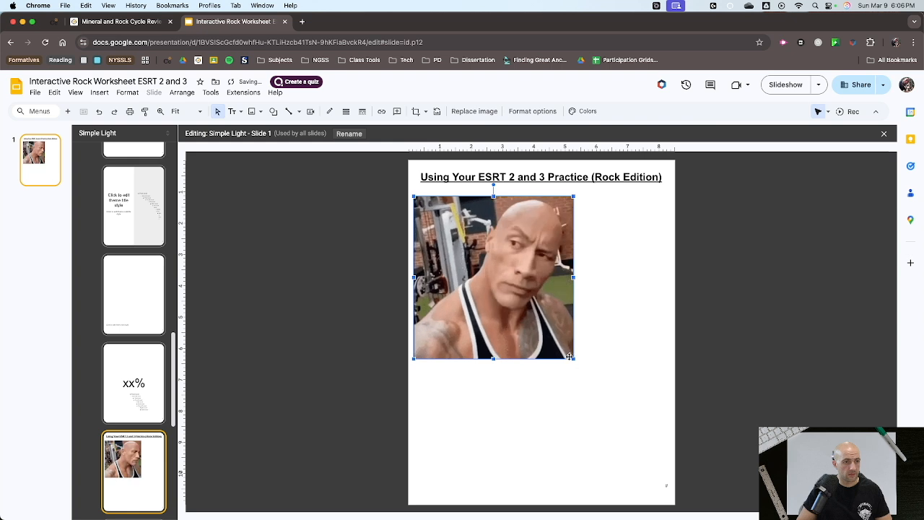
- Shrink the GIF and position it just below the title, against the page's right margin
drag(569, 356, 524, 308)
drag(458, 257, 600, 249)
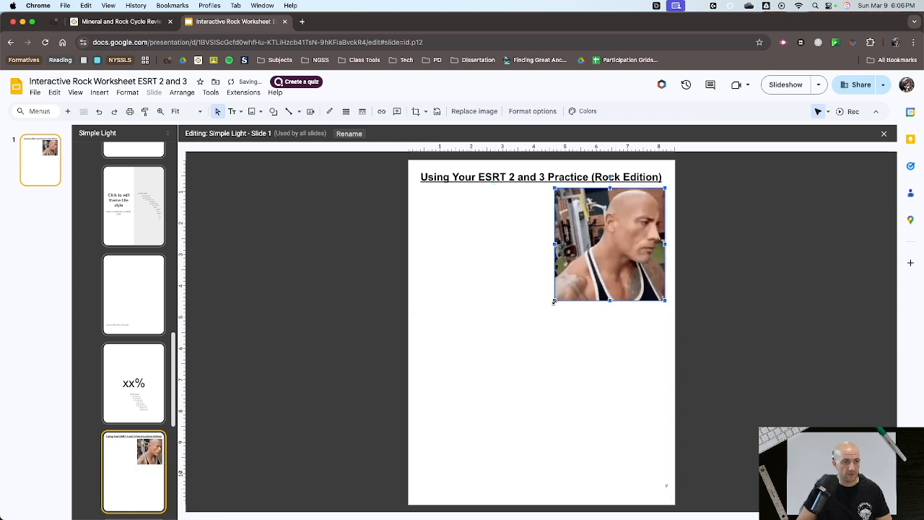
drag(553, 302, 568, 287)
click(527, 253)
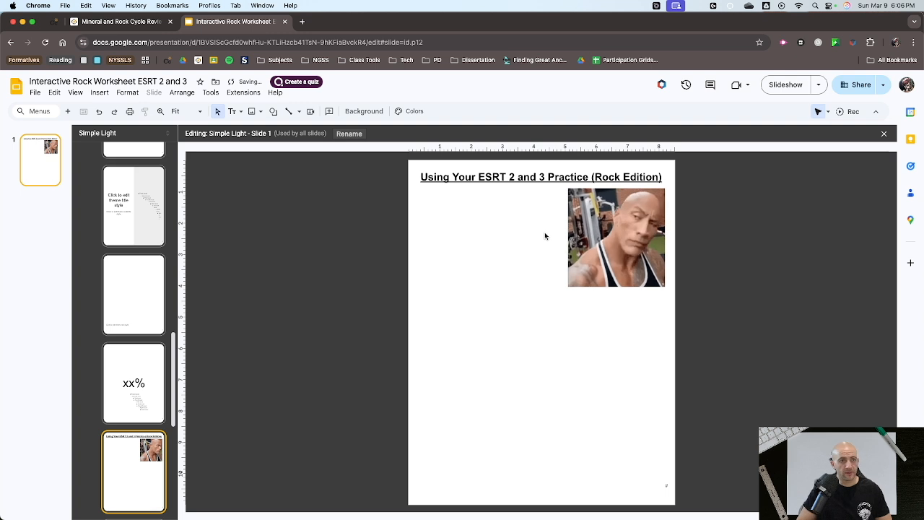
- Beside the GIF, add the text "Instructions: Use ESRT 2,3 and 6 to match NYS locations with their rock type, landscape region, and the processes that form them."
click(232, 111)
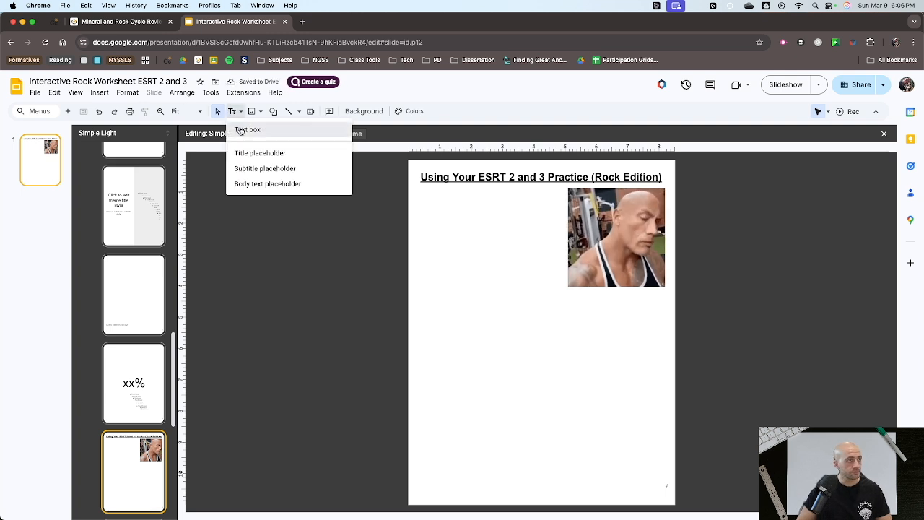
click(242, 126)
drag(418, 191, 560, 237)
text(Instruction)
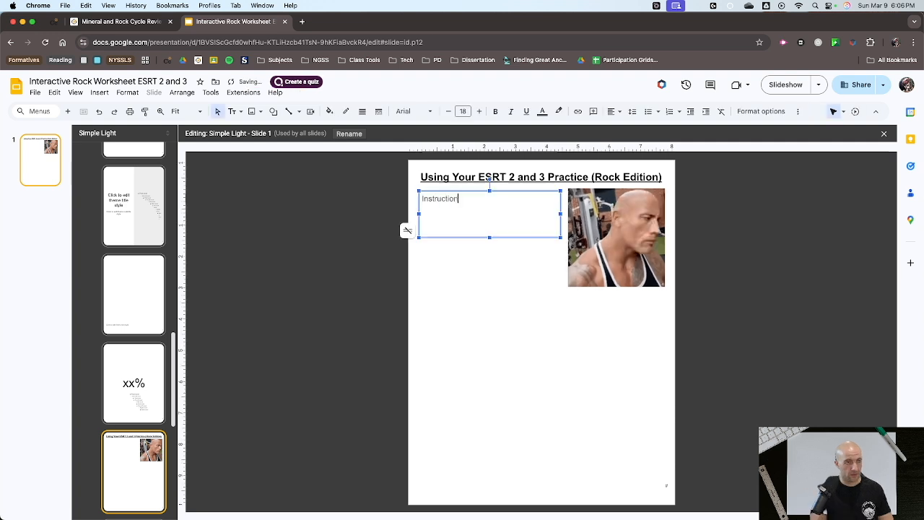
text(s: Use ESRT 2,3 and 6 to match NYS locations with their ro)
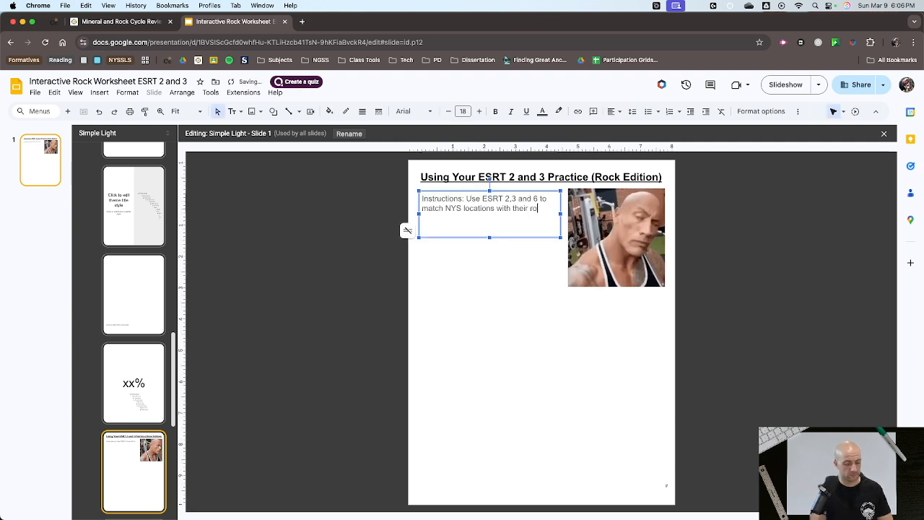
text(ck type, landscape region, and the processes that form them.)
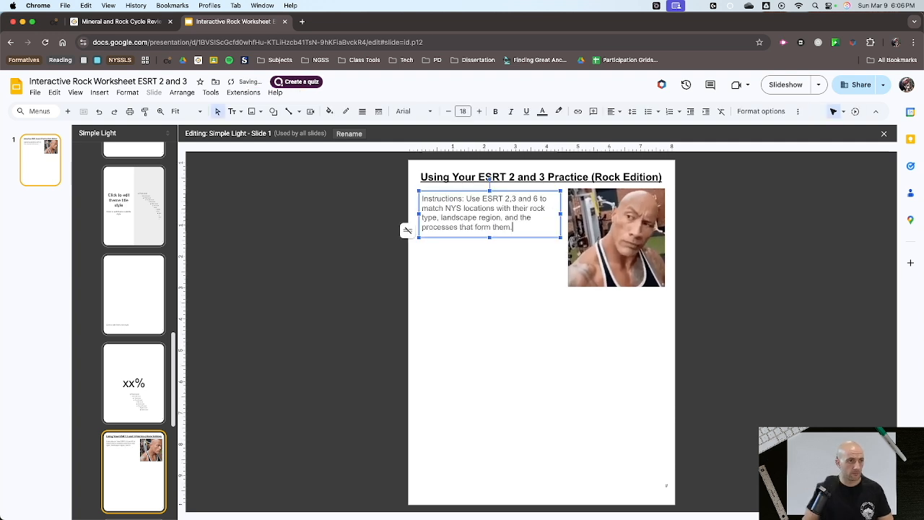
- Reorder the instructions so they read "their landscape region, rock type, and the processes that form them."
drag(439, 218, 530, 208)
key(super+x)
click(485, 217)
key(super+v)
- Set the text color of the entire instructions box to black
key(super+a)
click(542, 111)
click(545, 144)
click(484, 289)
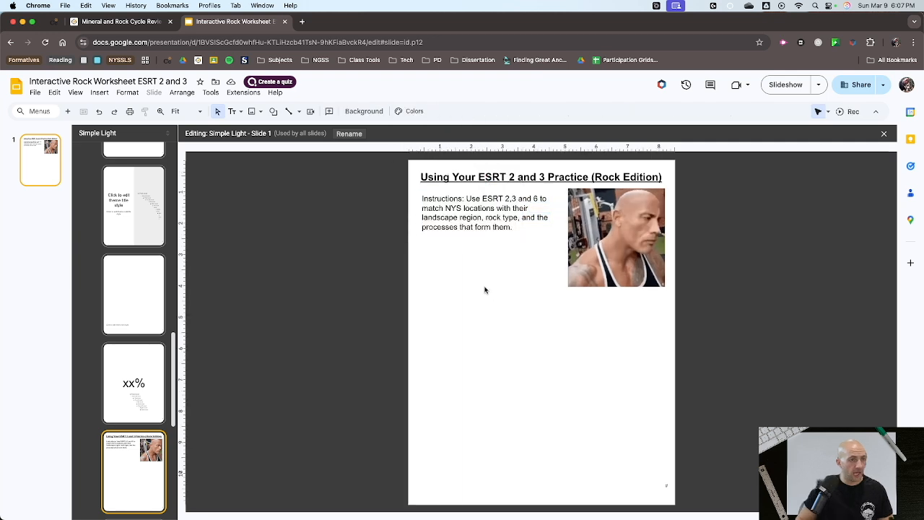
- Paste the Generalized Bedrock Geology of New York State map, scale it to fit below the instructions, and shrink the GIF
click(52, 495)
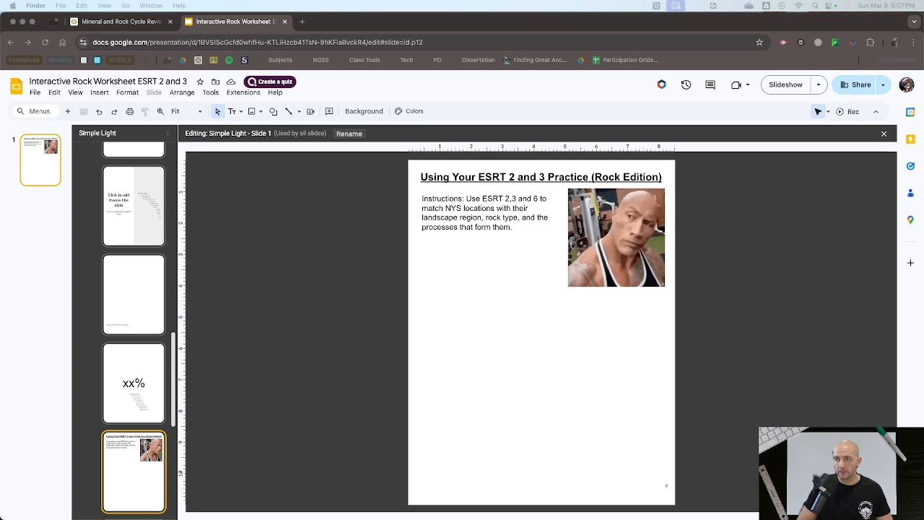
key(super+v)
drag(641, 466, 580, 423)
drag(502, 358, 489, 310)
click(606, 246)
drag(595, 269, 594, 269)
drag(550, 309, 559, 312)
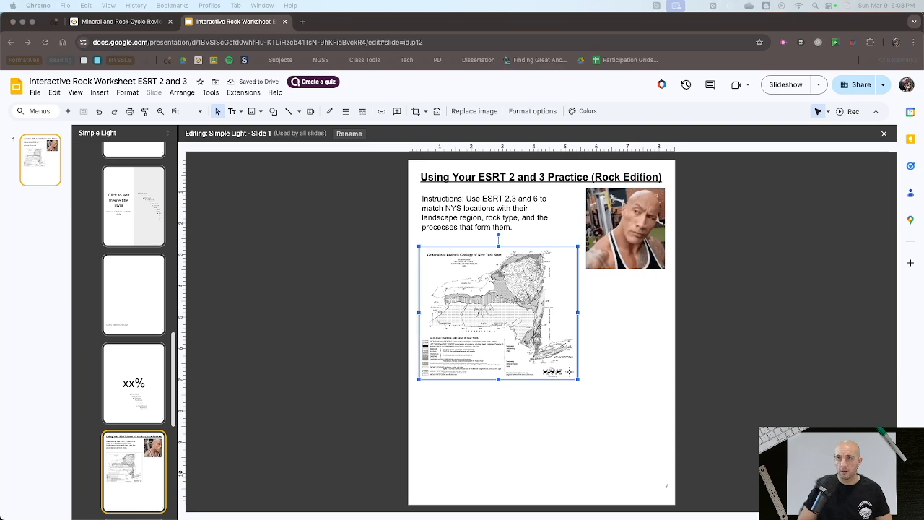
- Shrink the bedrock map slightly, and add the landscape regions map beneath it and the rock cycle diagram beside them
drag(578, 379, 568, 370)
key(super+v)
key(super+v)
click(209, 280)
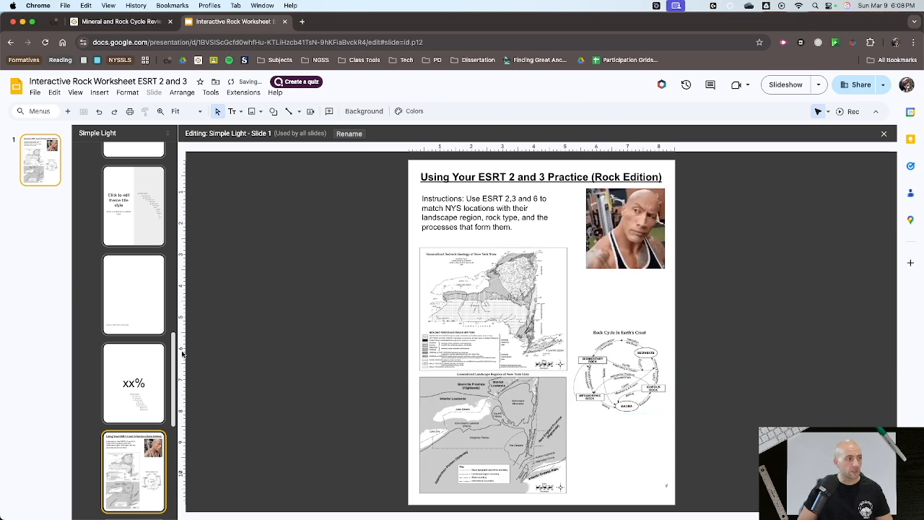
- Open the Slide 2 layout and draw a text box about 8 inches wide across the upper edge of the page
scroll(153, 405, down, 2)
scroll(150, 402, down, 1)
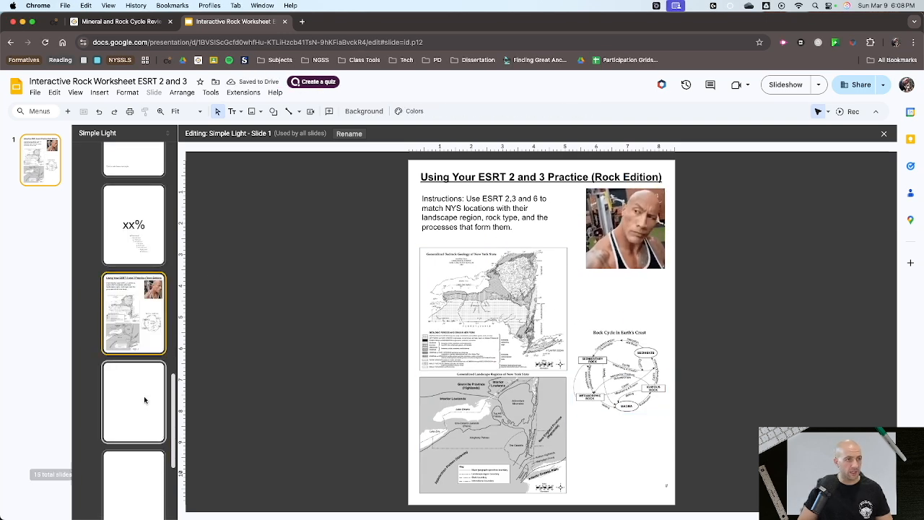
click(147, 401)
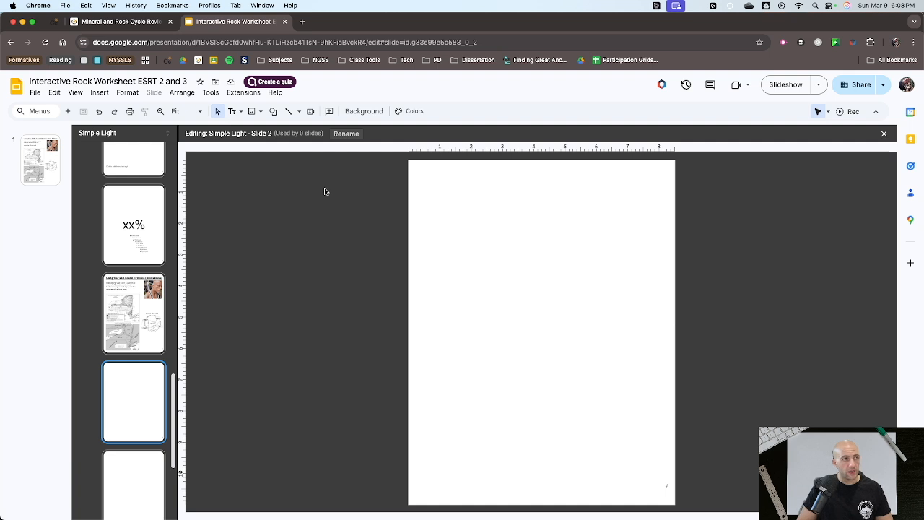
click(243, 113)
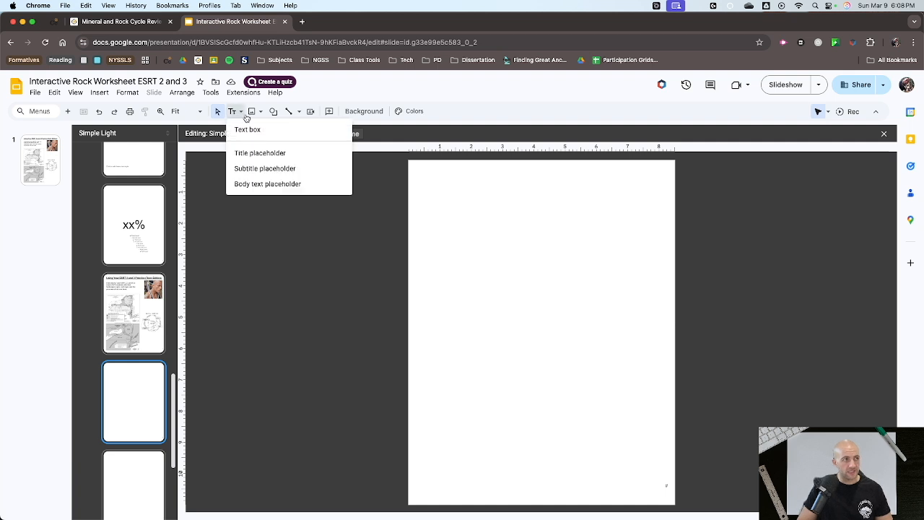
click(247, 129)
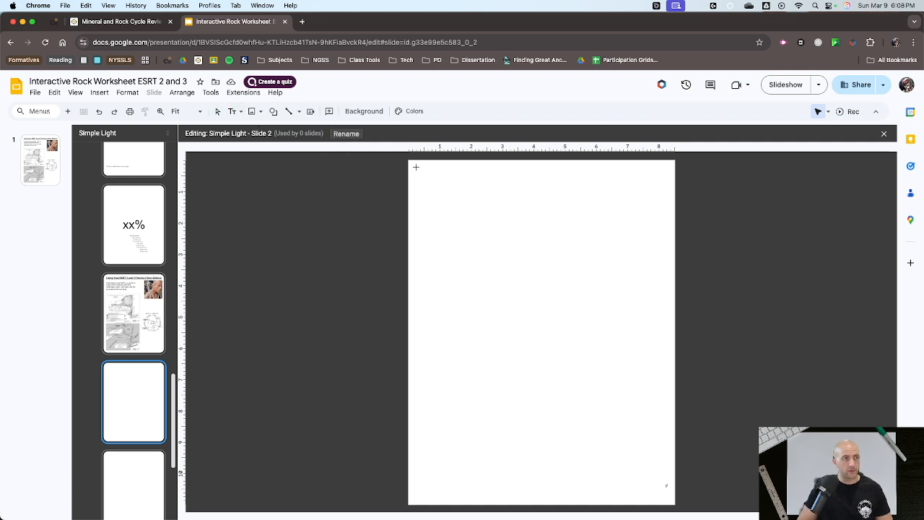
drag(416, 167, 663, 198)
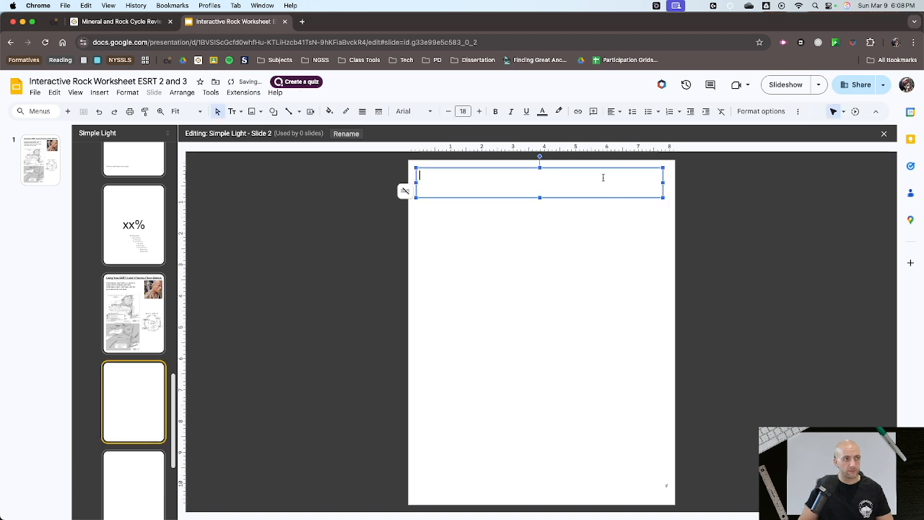
- Enter "Directions: Each column asks you to place the name of a specific location, rock type, and process. Drag and drop the correct labels into the boxes."
text(Directions: Each column asks you to place the name of a specific location,)
text(rock type, and process. Drag and drop the correct labels into the boxes)
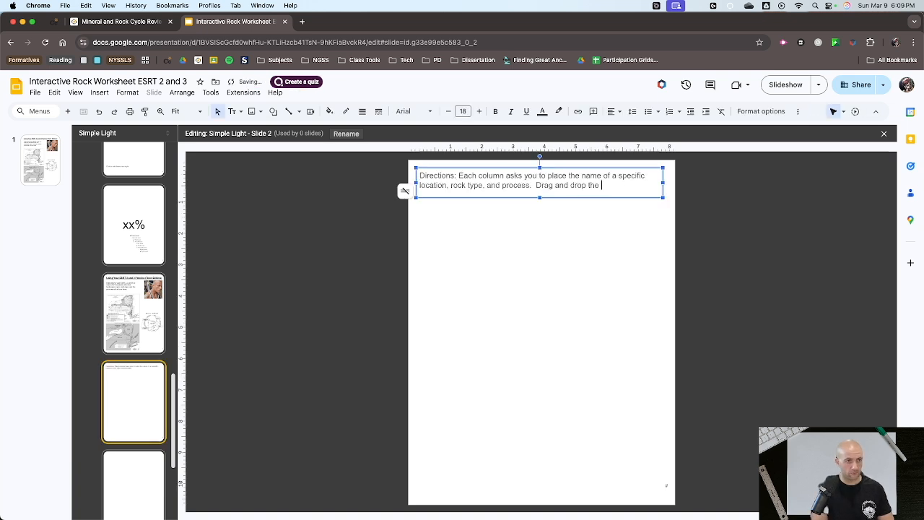
- Set the text color of all the directions on the Slide 2 layout to black
key(cmd+a)
click(542, 111)
click(546, 142)
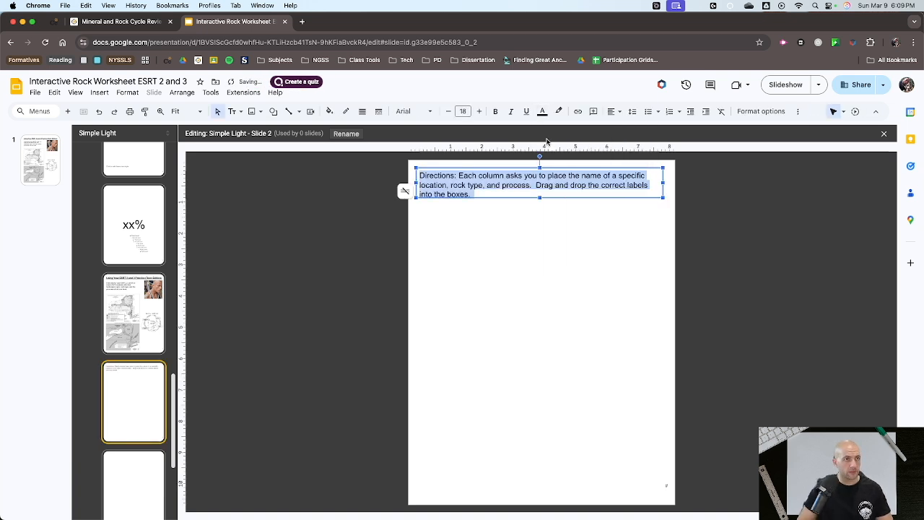
click(427, 228)
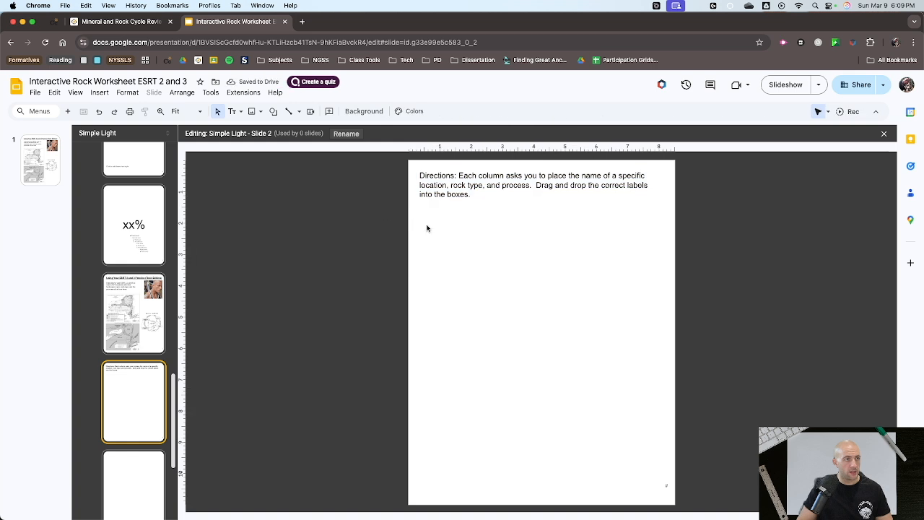
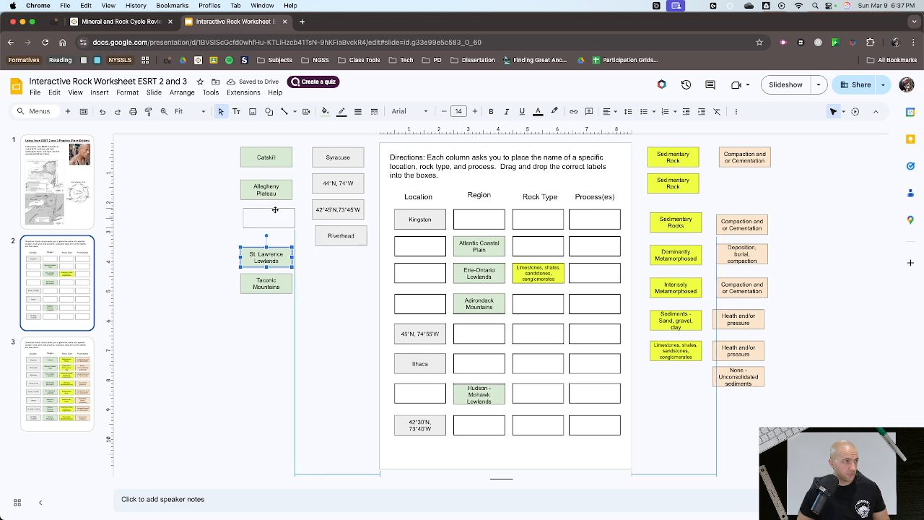
- Close the gaps in the off-page label columns beside slide 2 by moving up Taconic Mountains and the upper process labels
click(280, 277)
drag(281, 276, 280, 240)
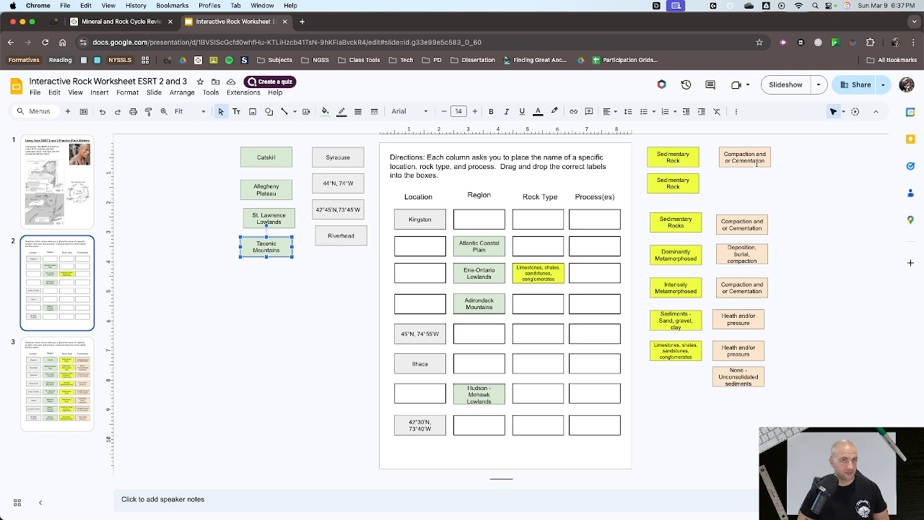
mouse_move(756, 165)
mouse_down()
mouse_move(749, 196)
mouse_move(748, 168)
mouse_move(739, 166)
mouse_up()
drag(747, 221, 747, 179)
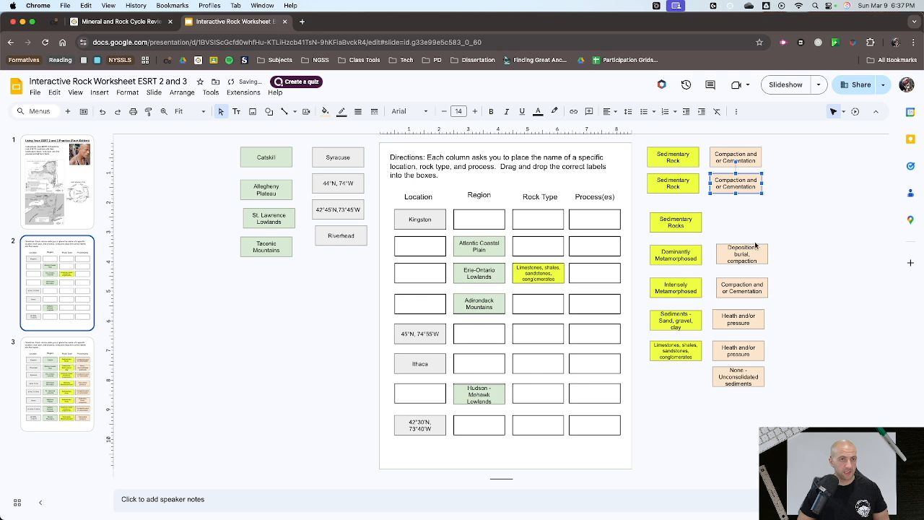
drag(760, 244, 755, 214)
drag(752, 280, 742, 247)
- Cover the completed answer table on slide 3 with a rectangle about 8 inches wide and 8 inches high
click(45, 405)
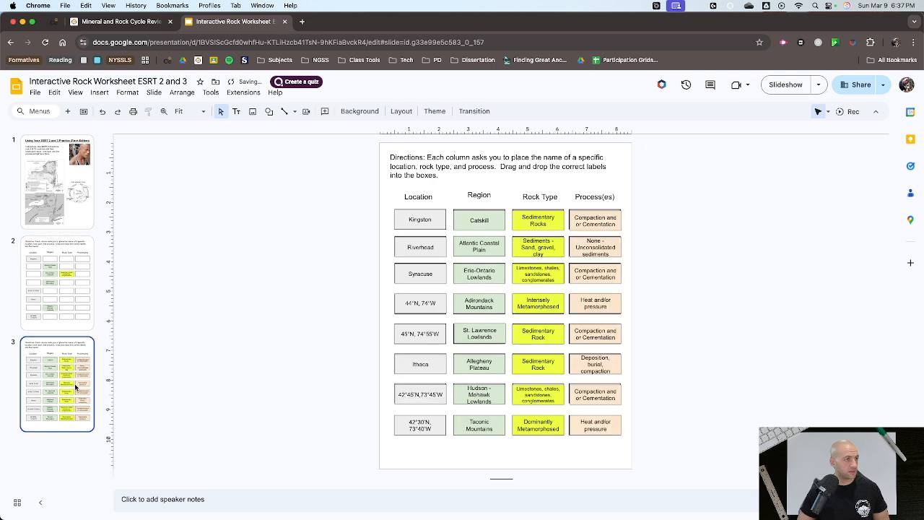
click(269, 111)
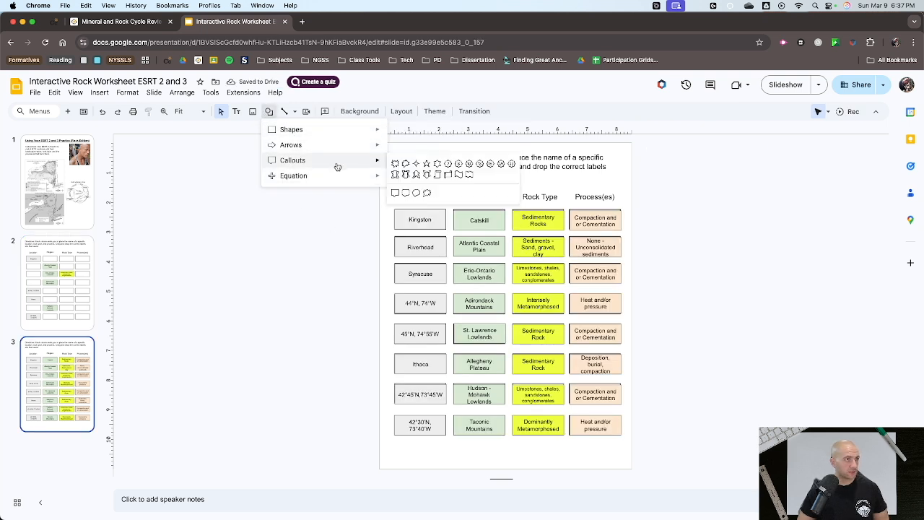
mouse_move(363, 132)
click(395, 133)
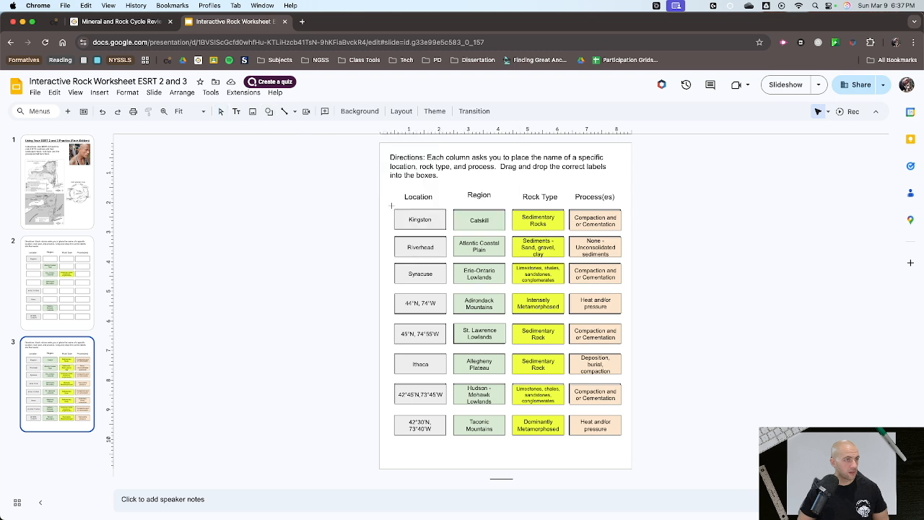
drag(391, 205, 627, 440)
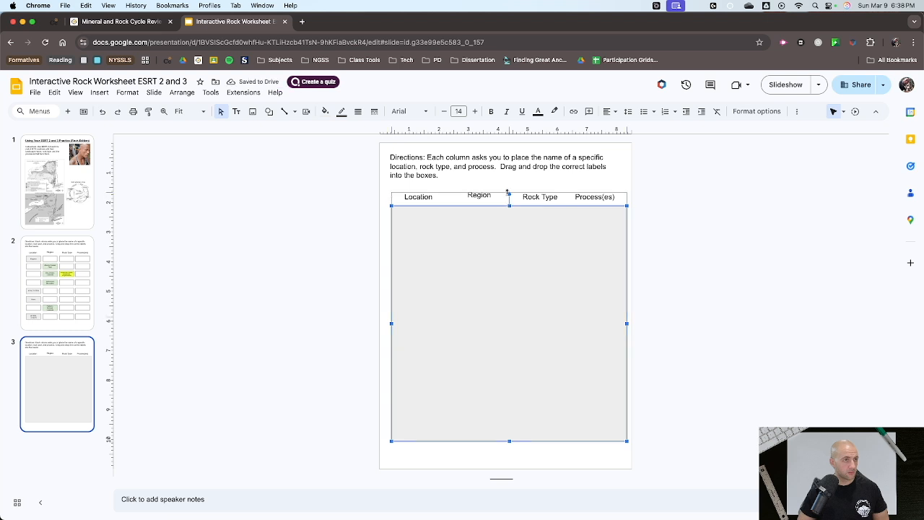
- Enter "When finished, delete box" inside the gray rectangle covering the answers on slide 3
double_click(503, 292)
text(When I)
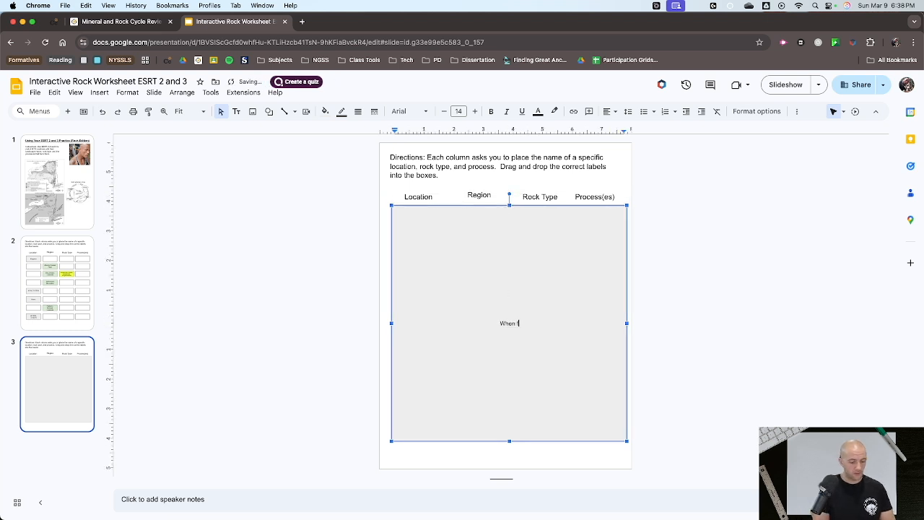
text(inished, )
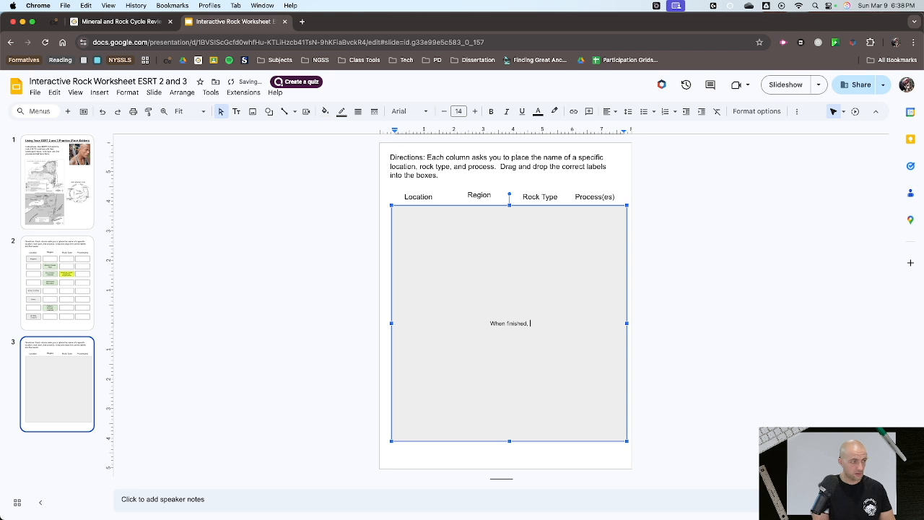
text(delete box)
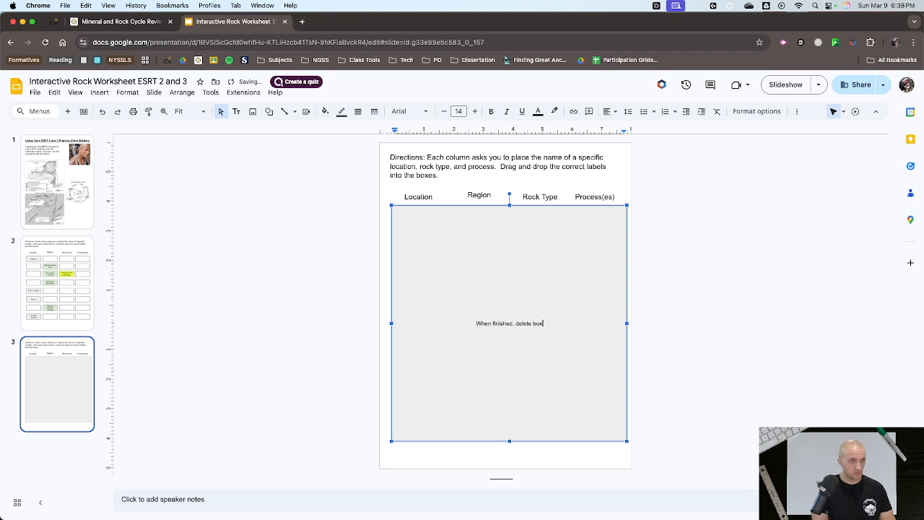
- Set the text in the cover rectangle on slide 3 to size 17 and bold
key(super+a)
key(super+shift+period)
key(super+shift+period)
key(super+shift+period)
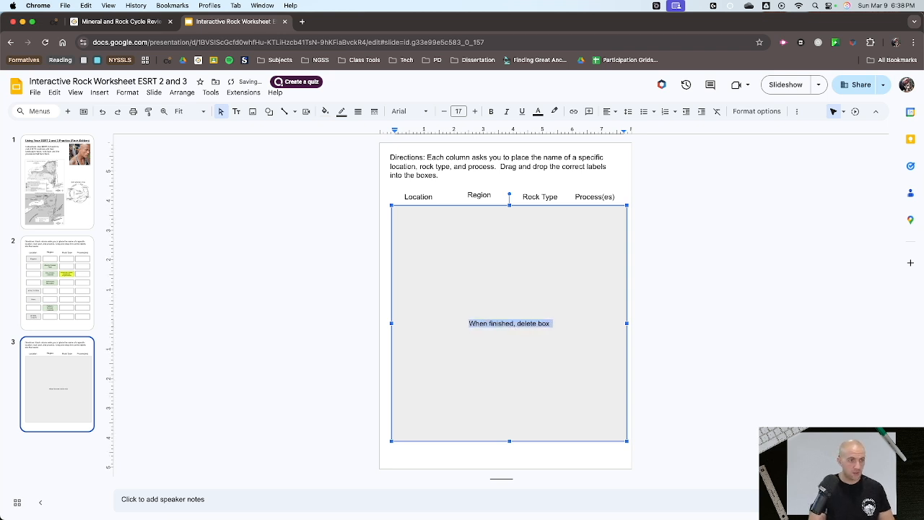
key(super+b)
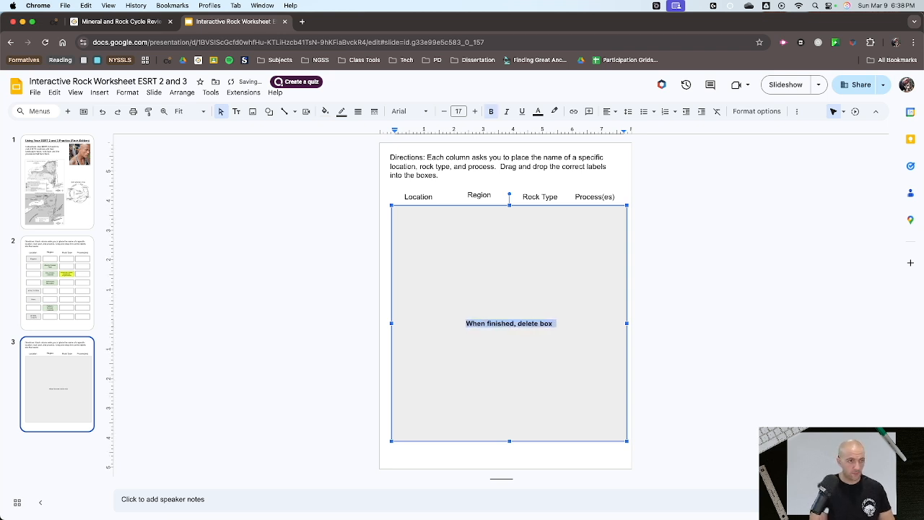
click(322, 288)
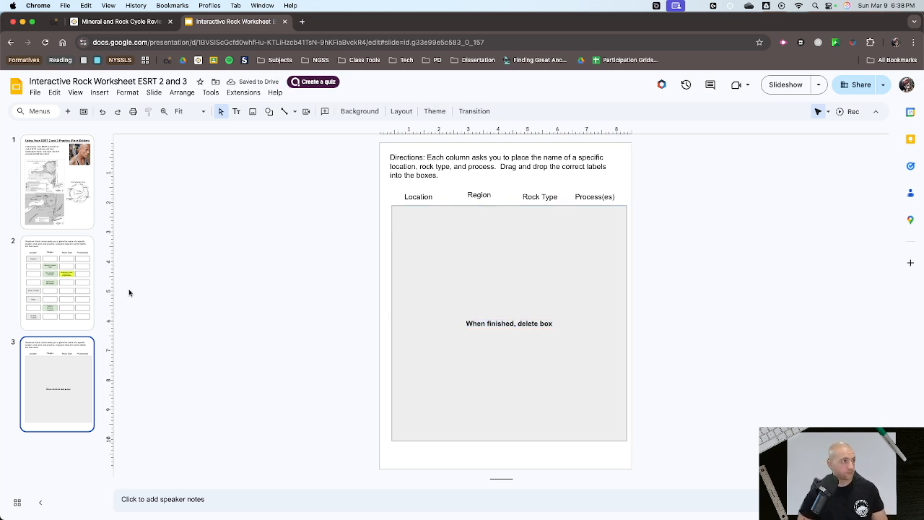
click(87, 298)
click(49, 419)
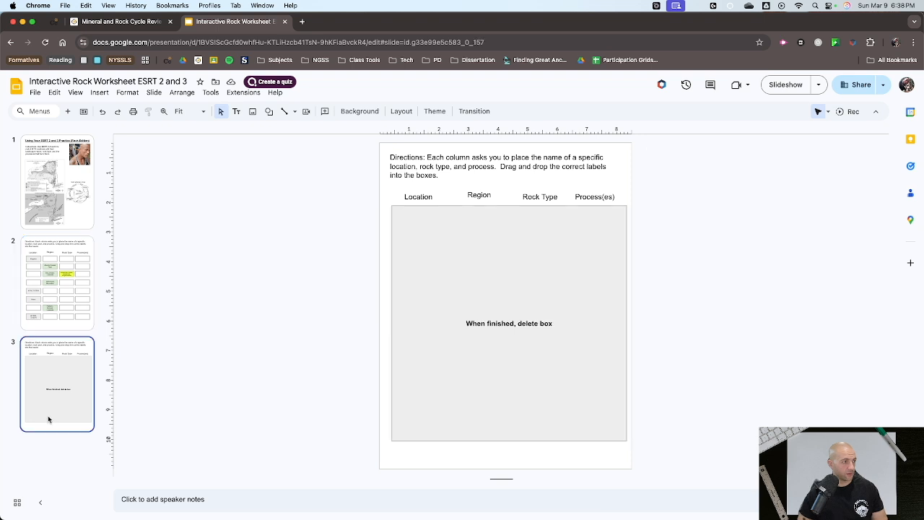
click(424, 343)
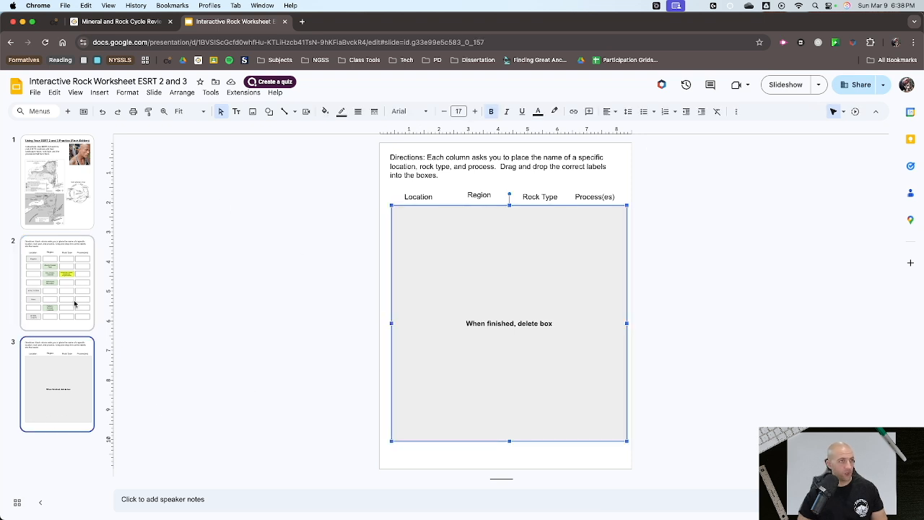
right_click(60, 359)
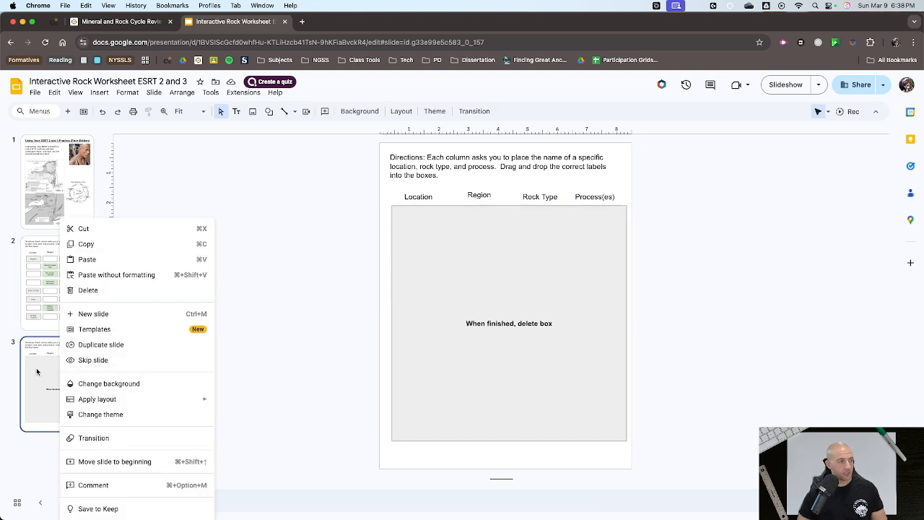
click(37, 372)
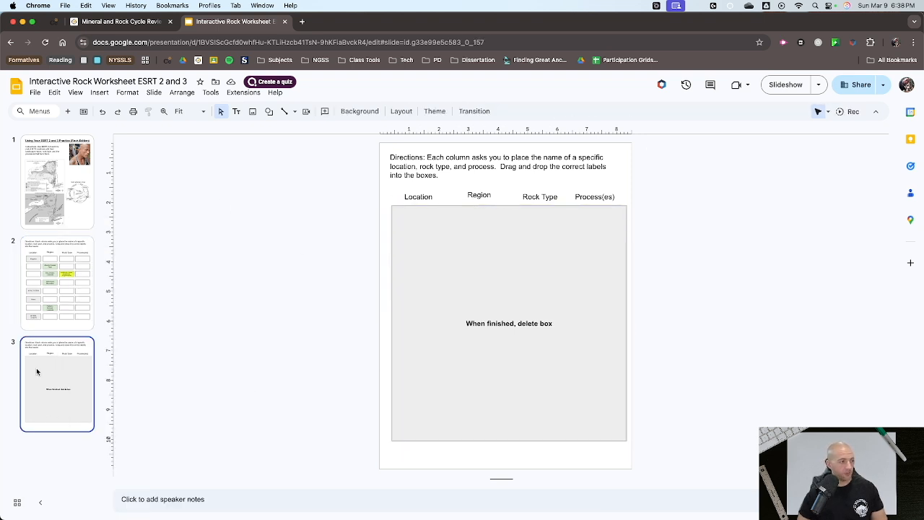
click(40, 95)
mouse_move(84, 157)
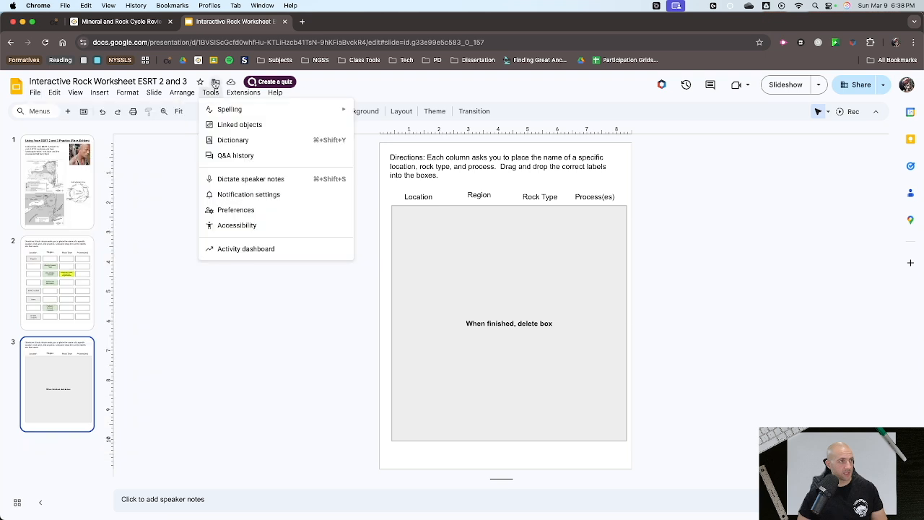
click(70, 373)
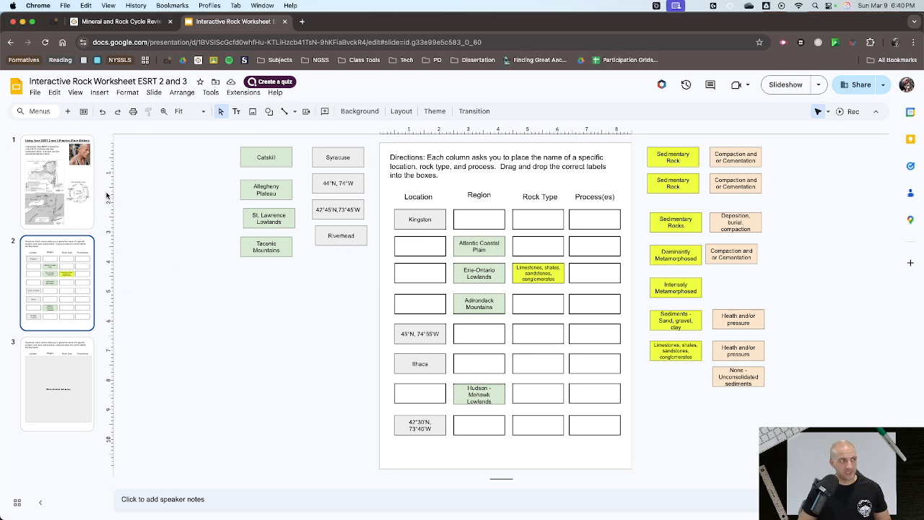
- Open the print preview of the presentation and examine how all three worksheet pages look on paper
click(85, 189)
click(89, 272)
key(super+p)
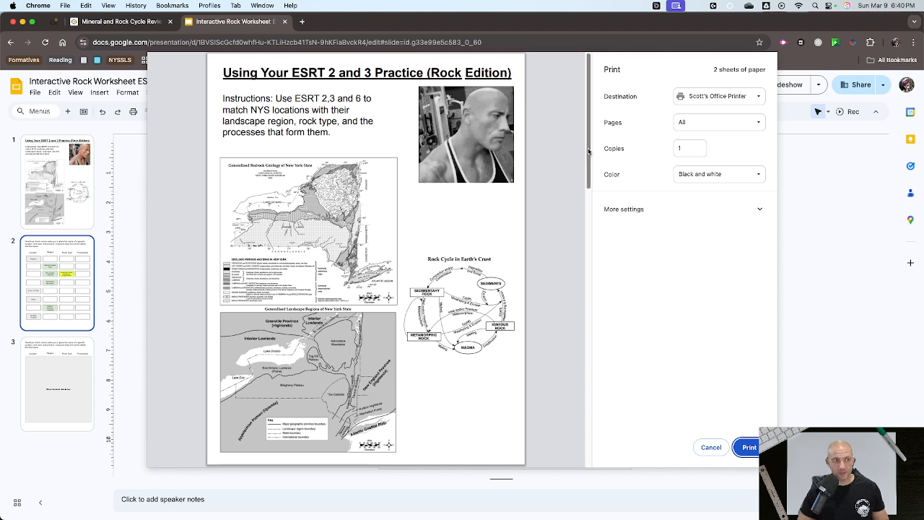
drag(589, 151, 613, 304)
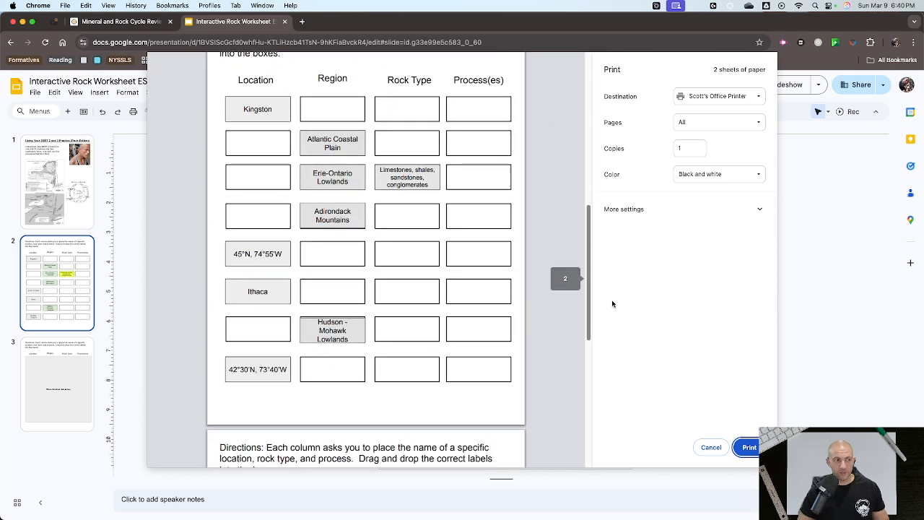
scroll(612, 303, down, 10)
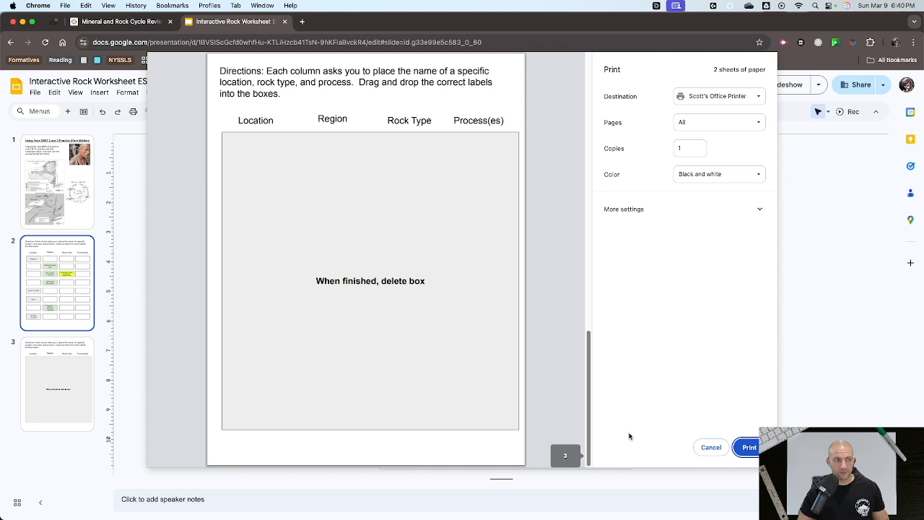
scroll(621, 405, up, 5)
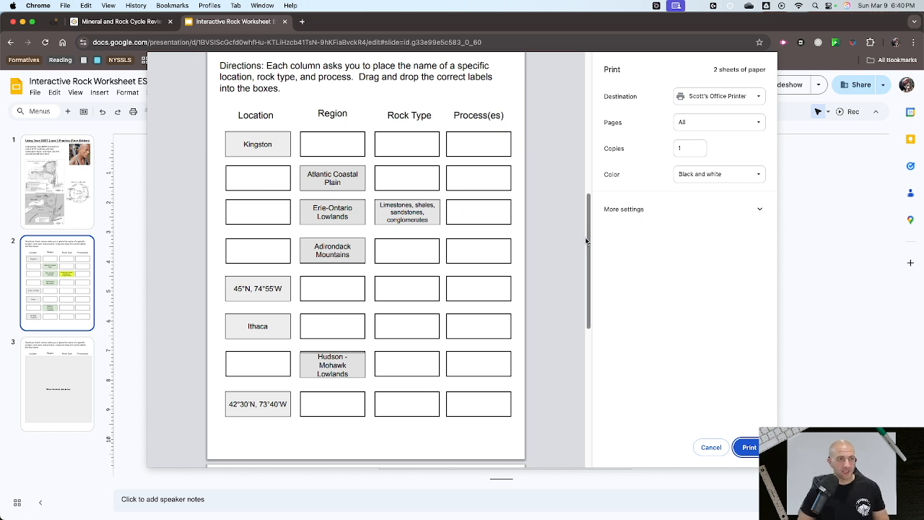
mouse_move(588, 246)
mouse_down()
mouse_move(585, 156)
mouse_move(588, 246)
mouse_up()
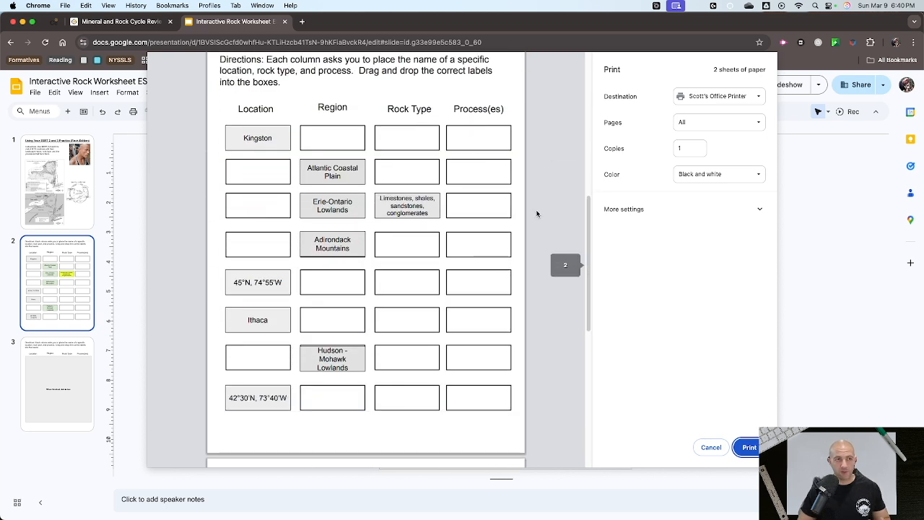